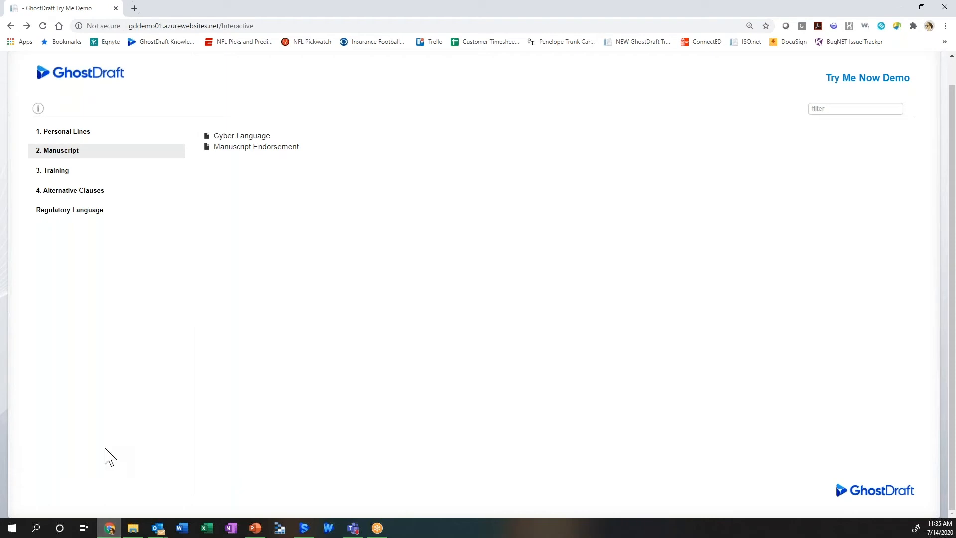
Step: Open the Cyber Language form and set its effective date to 2020-08-01
left_click(248, 139)
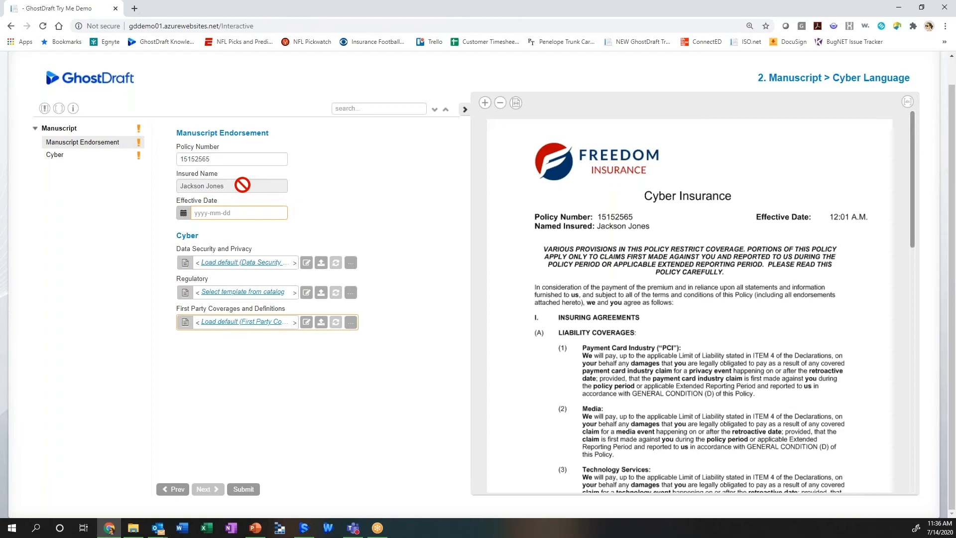
left_click(238, 214)
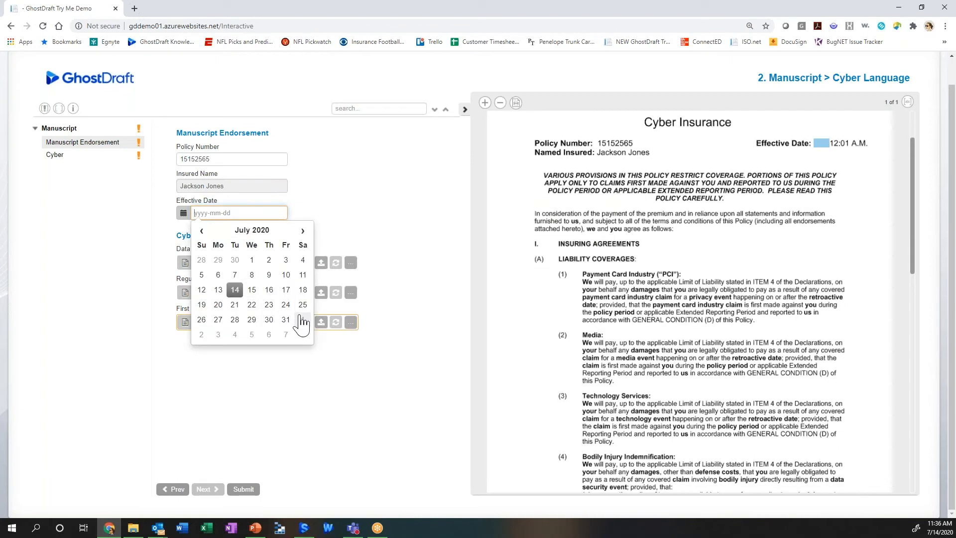
left_click(301, 317)
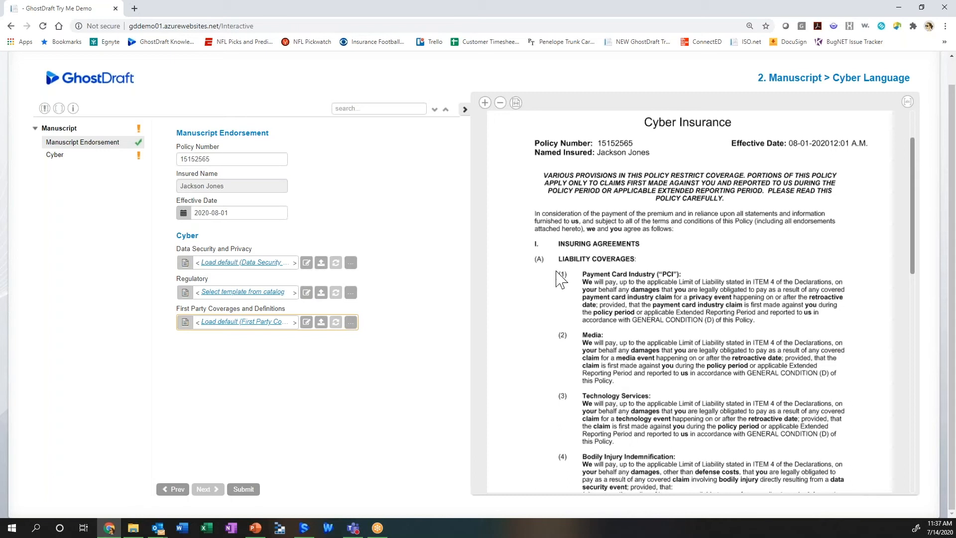
Step: Load the default Data Security and Privacy wording and color "GENERAL CONDITION (D)" red in its Word document
left_click(259, 271)
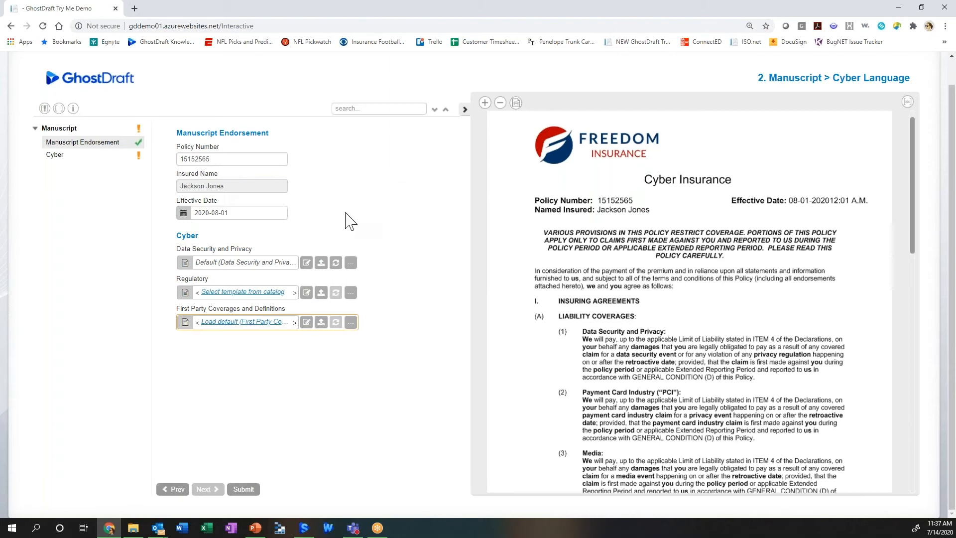
left_click(308, 262)
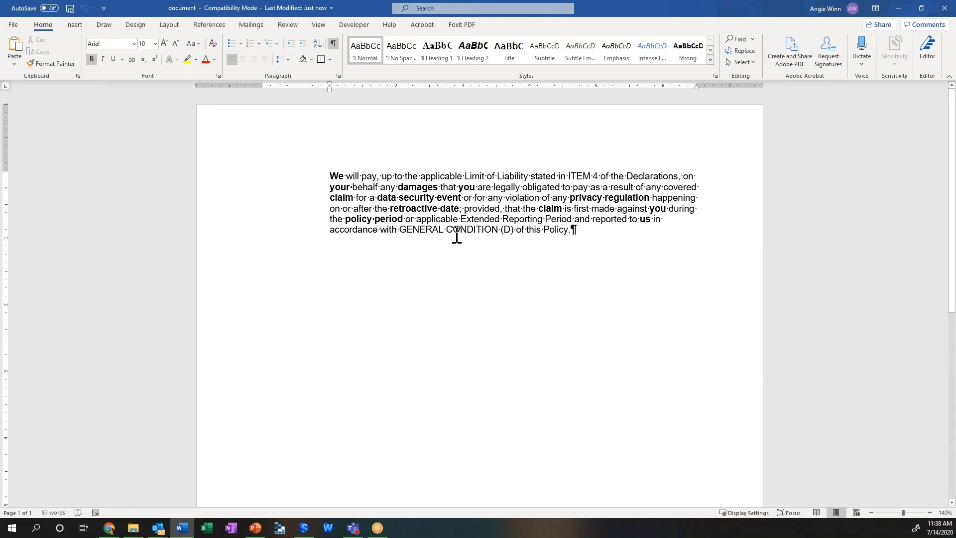
left_click_drag(514, 230, 422, 231)
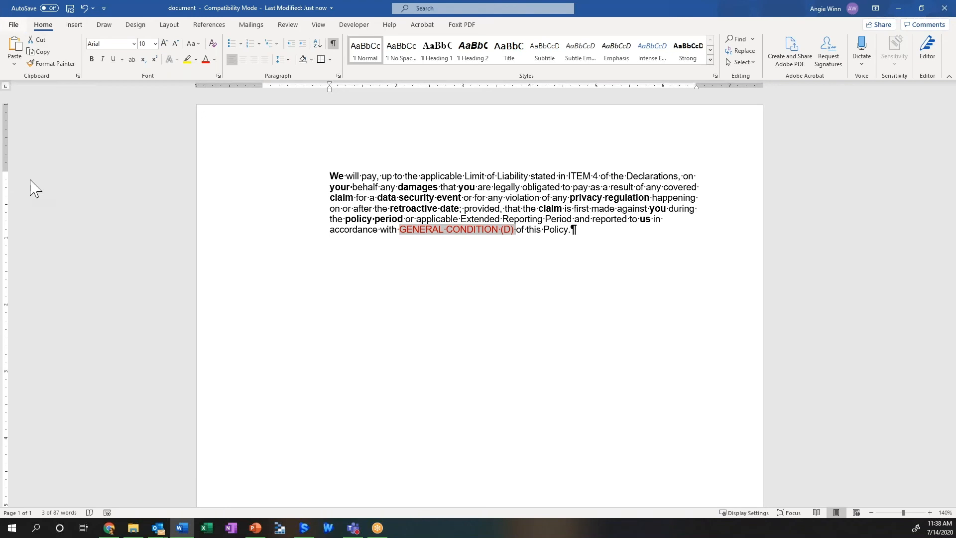
Step: Close the Data Security and Privacy document in Word with its changes saved, and return to the GhostDraft form to check the preview
key("alt+f")
left_click(30, 279)
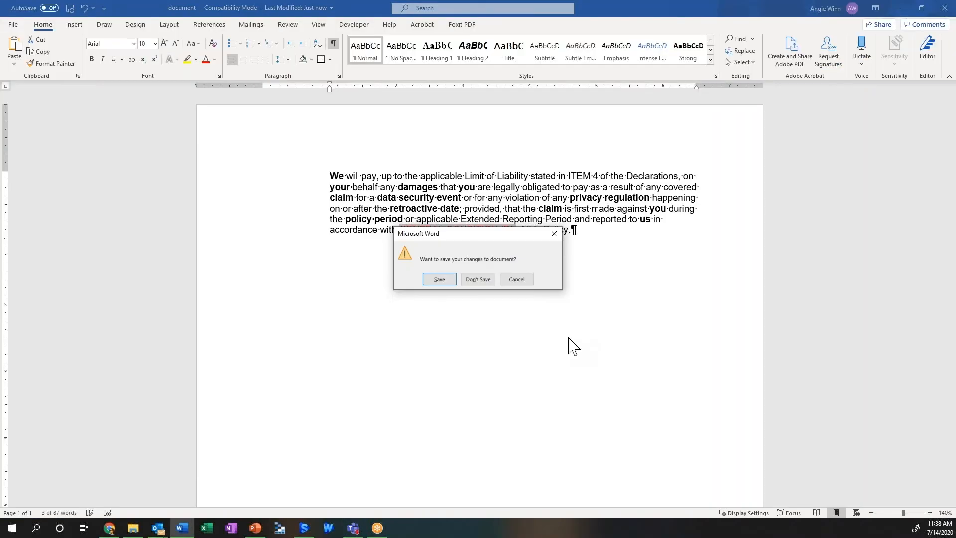
left_click(440, 279)
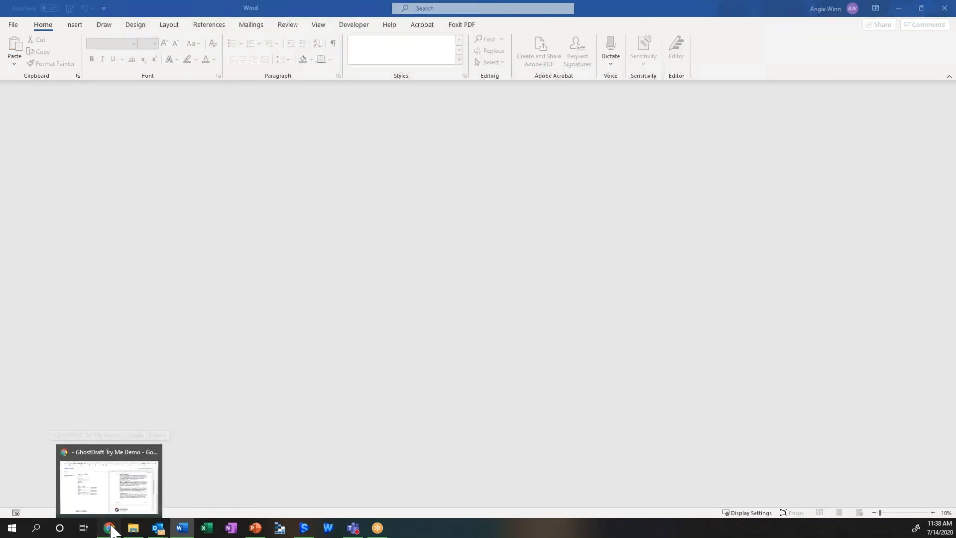
left_click(111, 528)
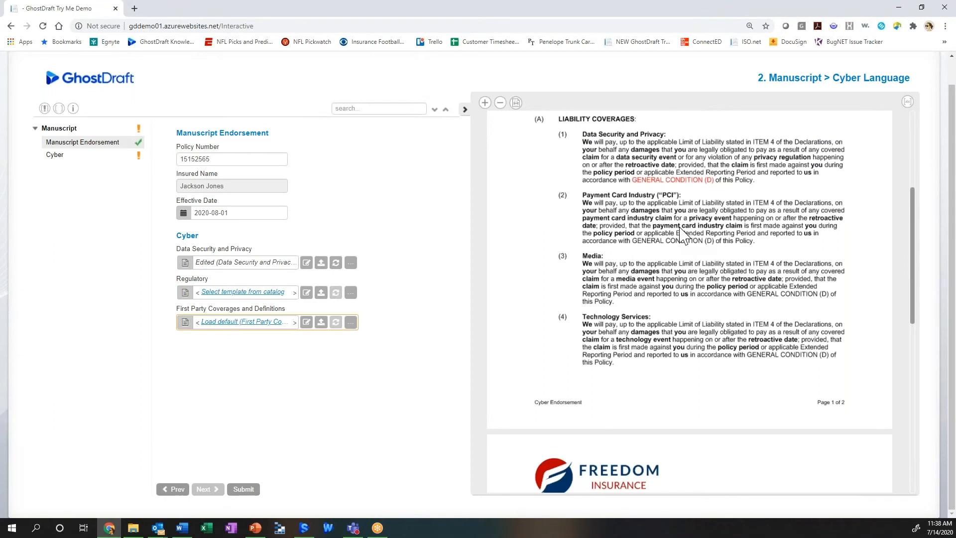
scroll(683, 234, "up", 1)
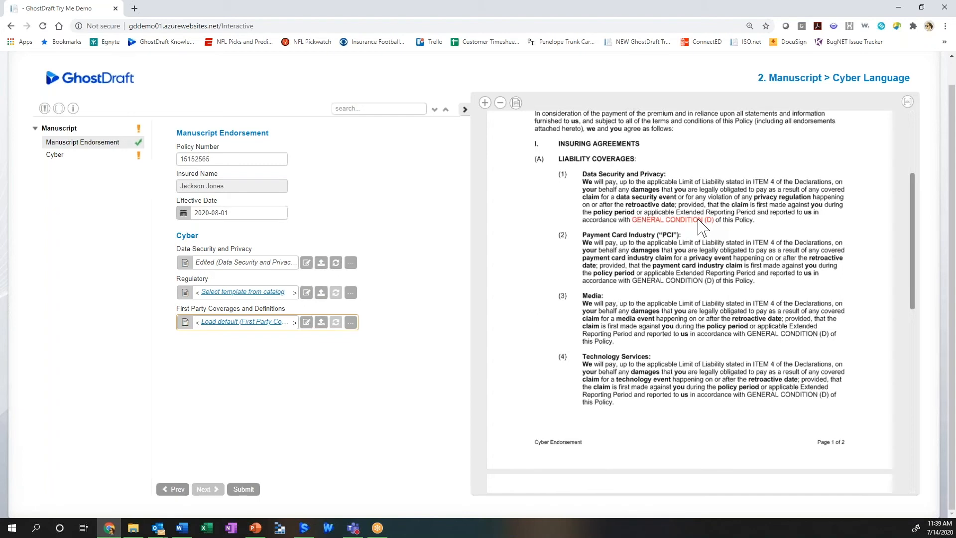
Step: Choose Standard Regulatory Language from the catalog for Regulatory and load the default First Party Coverages and Definitions wording
left_click(238, 293)
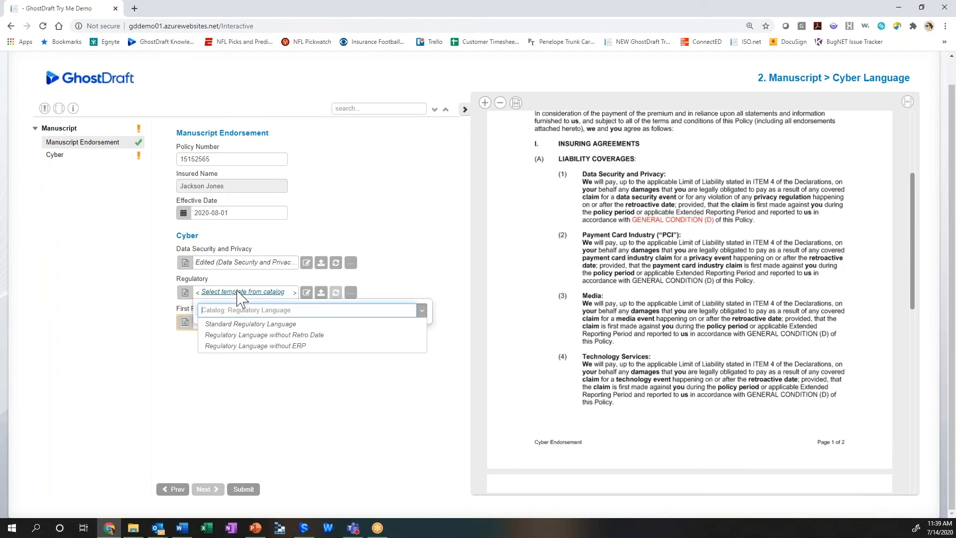
left_click(258, 334)
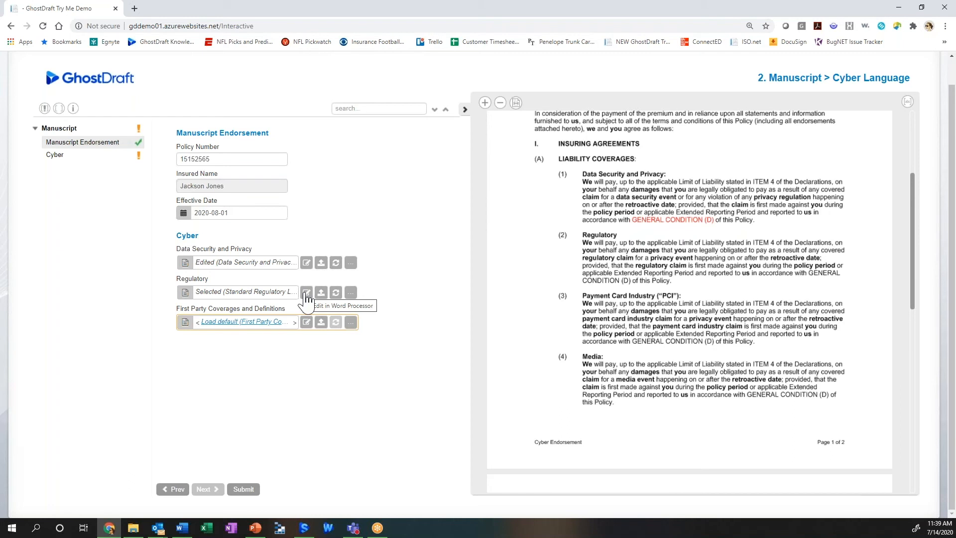
left_click(255, 323)
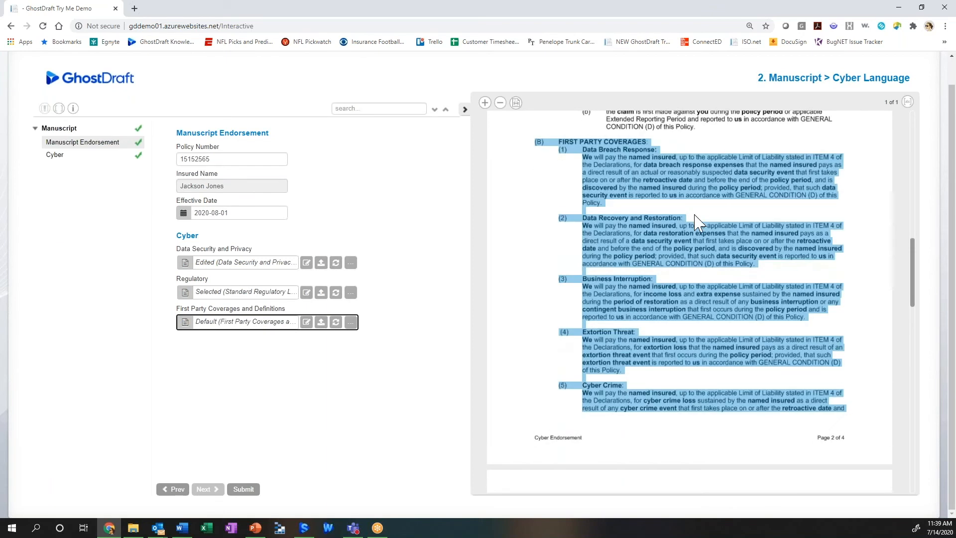
scroll(628, 273, "down", 1)
scroll(628, 273, "down", 10)
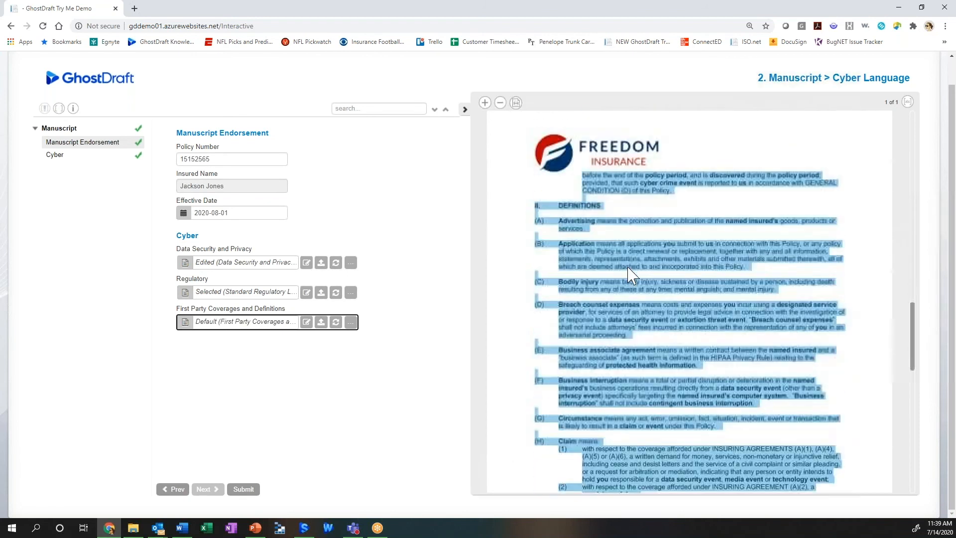
scroll(628, 273, "up", 10)
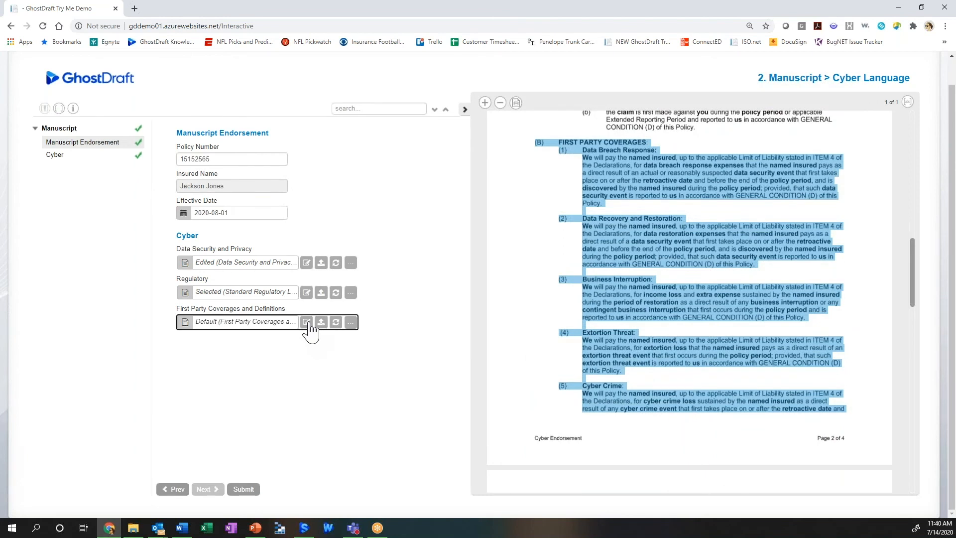
Step: Open the First Party Coverages and Definitions wording in Word and make the Data Breach Response and Data Recovery and Restoration clauses entirely bold
left_click(306, 322)
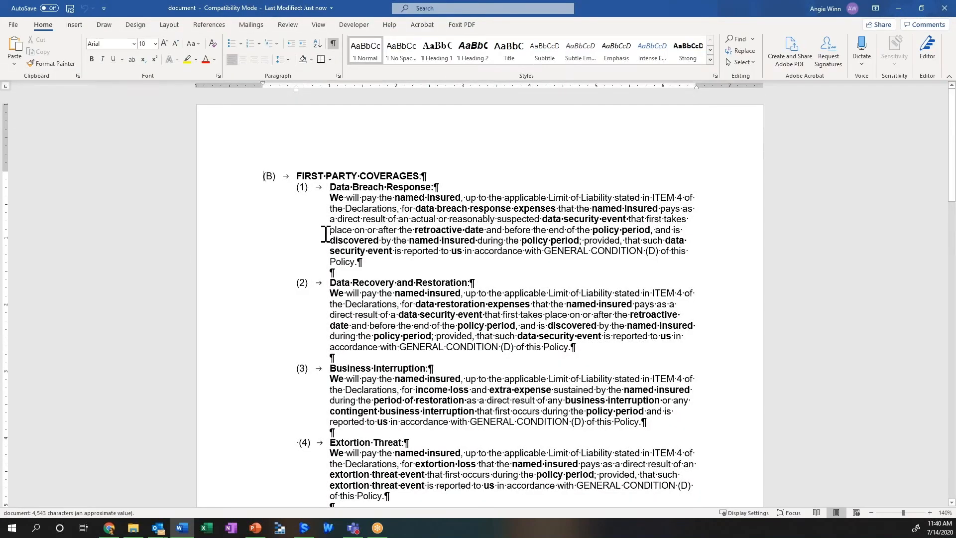
left_click_drag(572, 347, 335, 169)
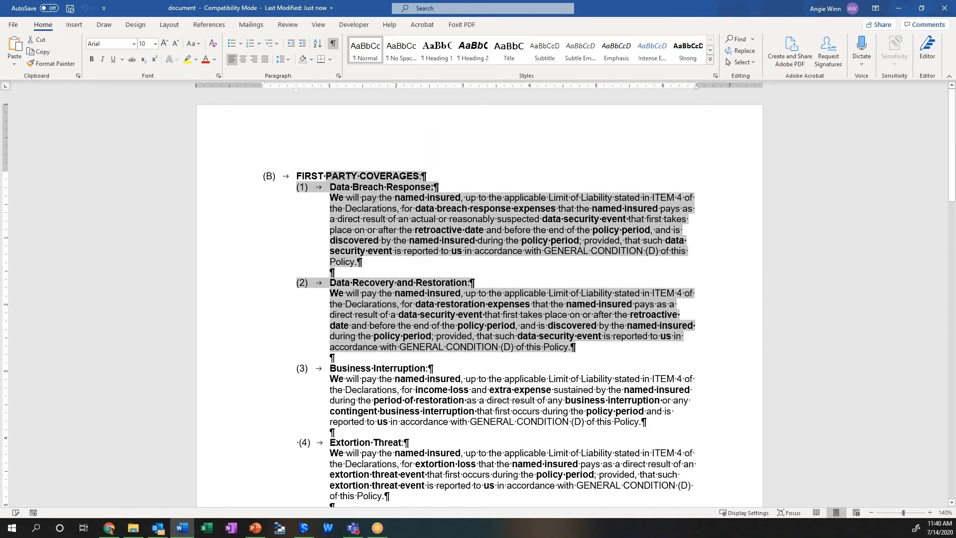
left_click(91, 59)
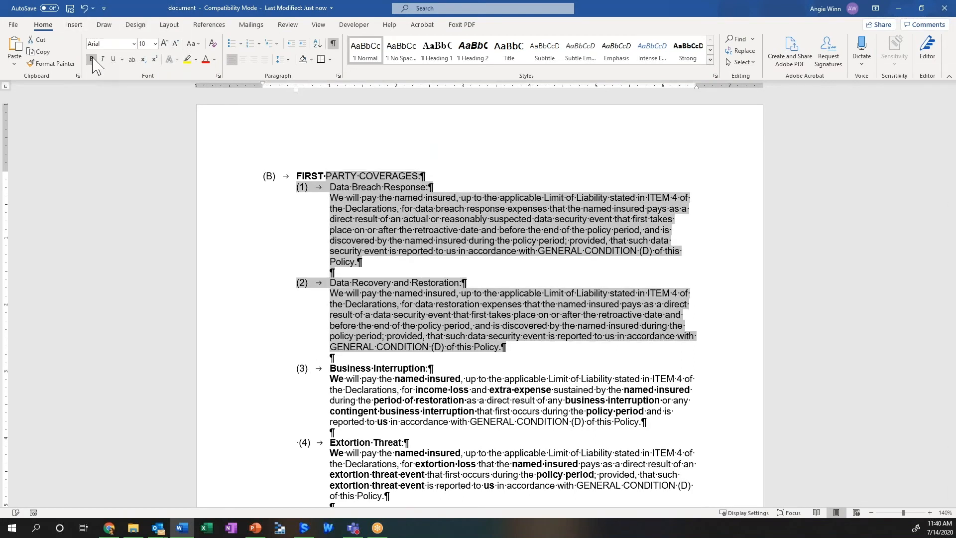
left_click(92, 59)
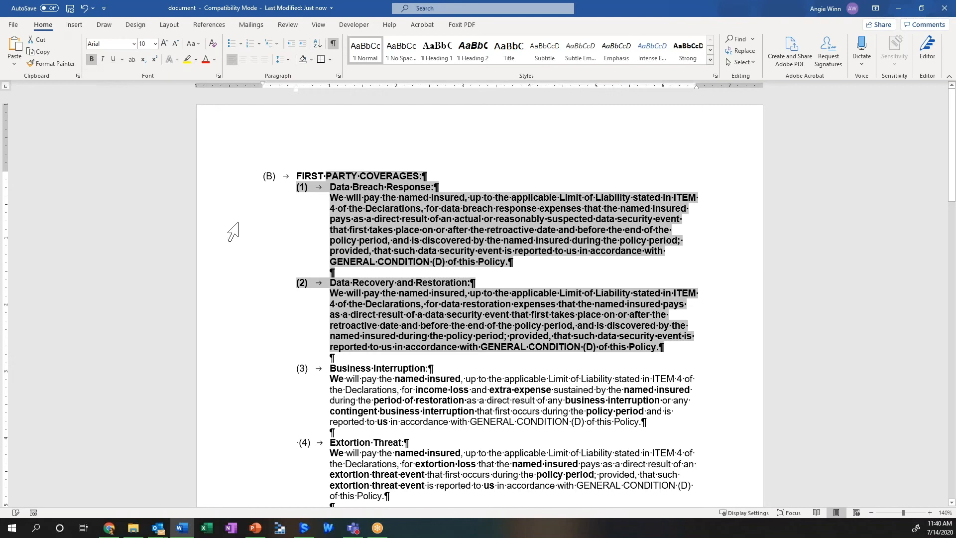
Step: Close the First Party Coverages document with its changes saved, and return to the GhostDraft form to review the updated clauses
left_click(11, 25)
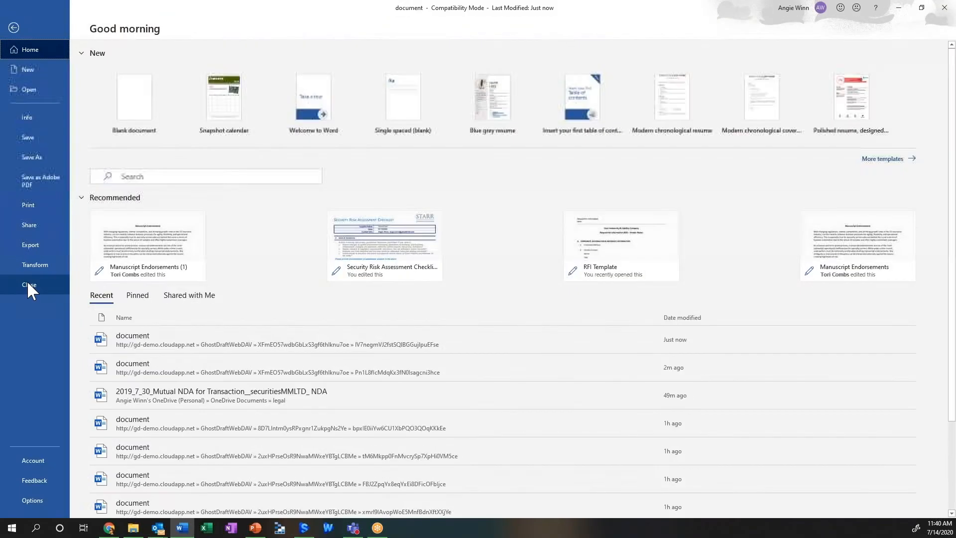
left_click(28, 283)
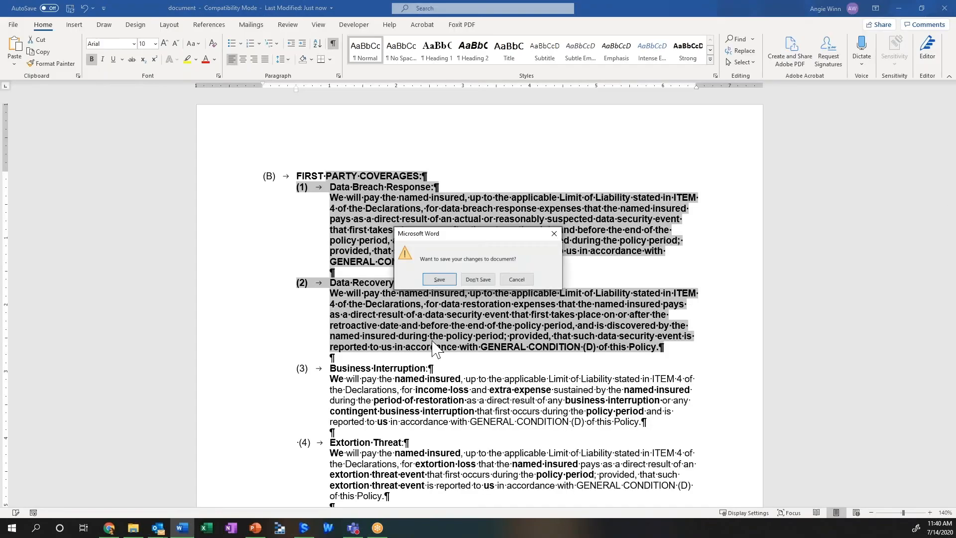
left_click(446, 281)
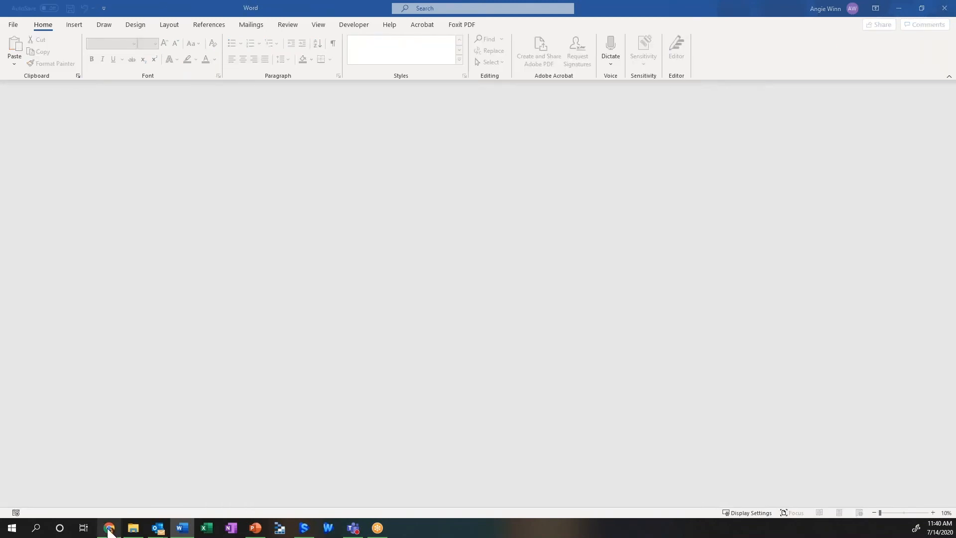
left_click(112, 529)
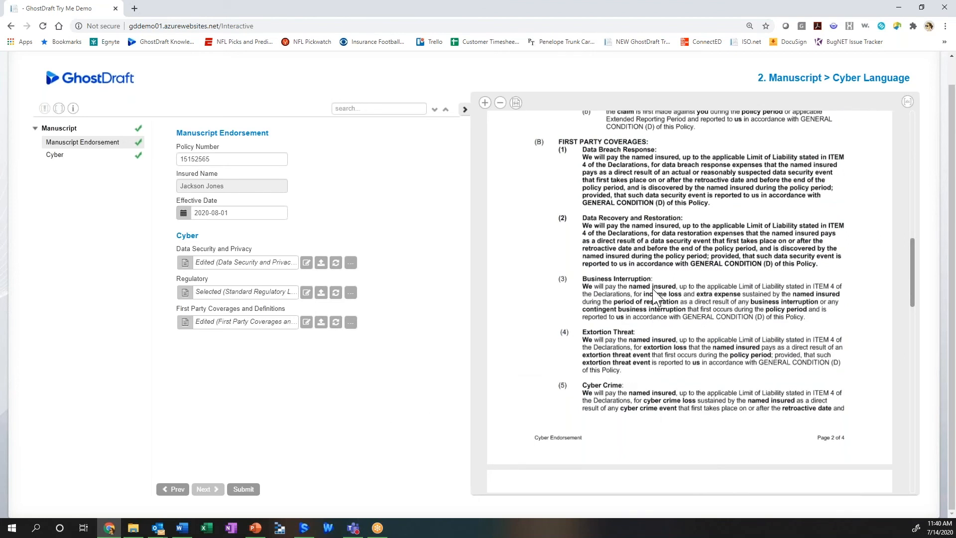
scroll(590, 297, "up", 3)
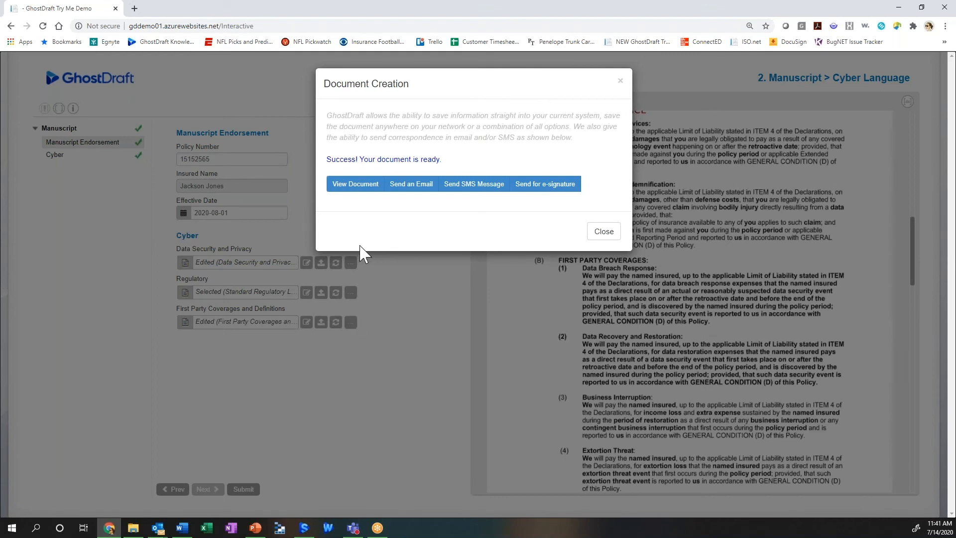
Step: View the created cyber insurance document, look through its edited clauses and definitions, and close it
left_click(358, 191)
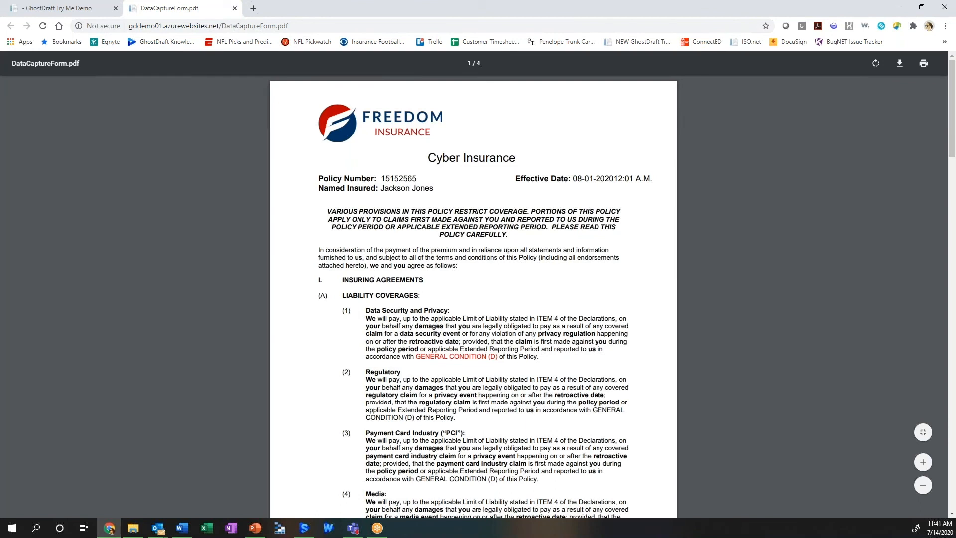
scroll(471, 304, "down", 1)
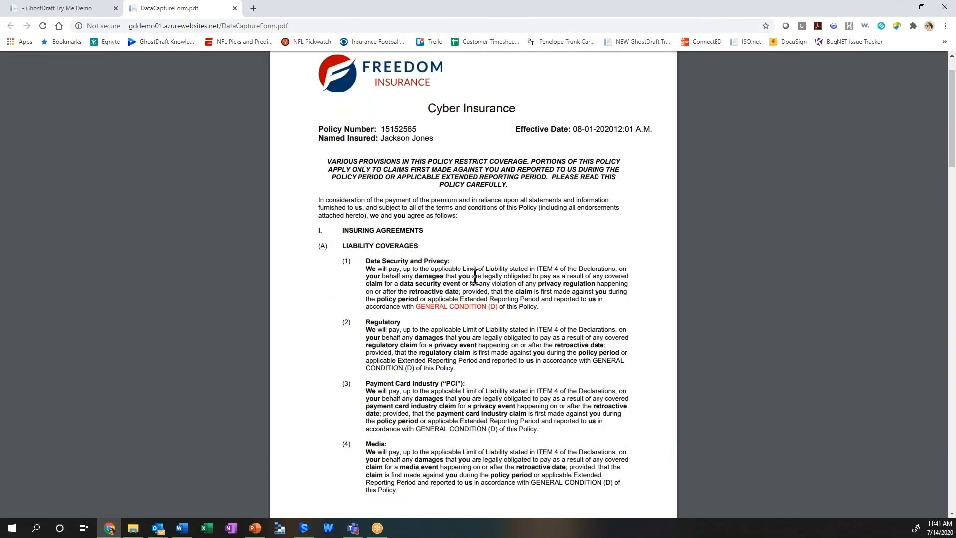
scroll(453, 348, "down", 10)
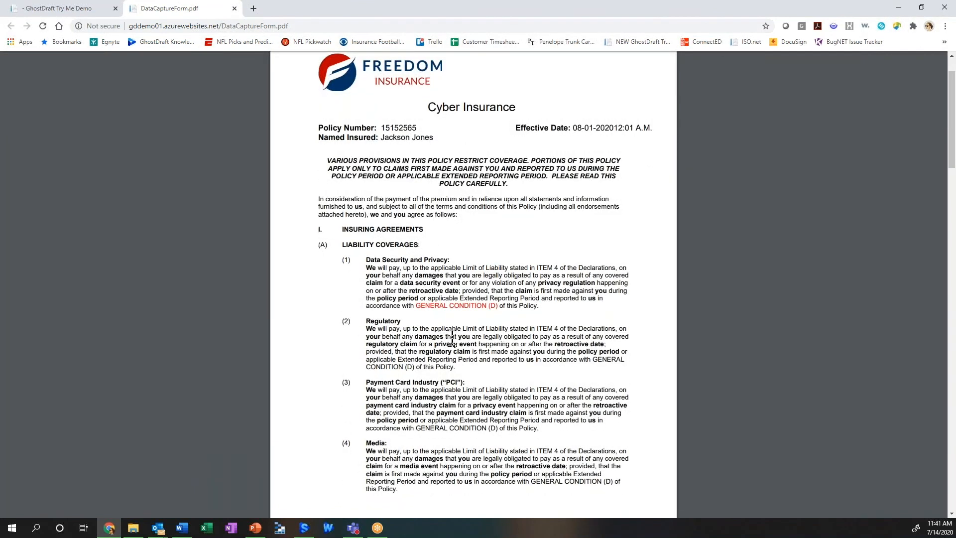
scroll(452, 340, "down", 8)
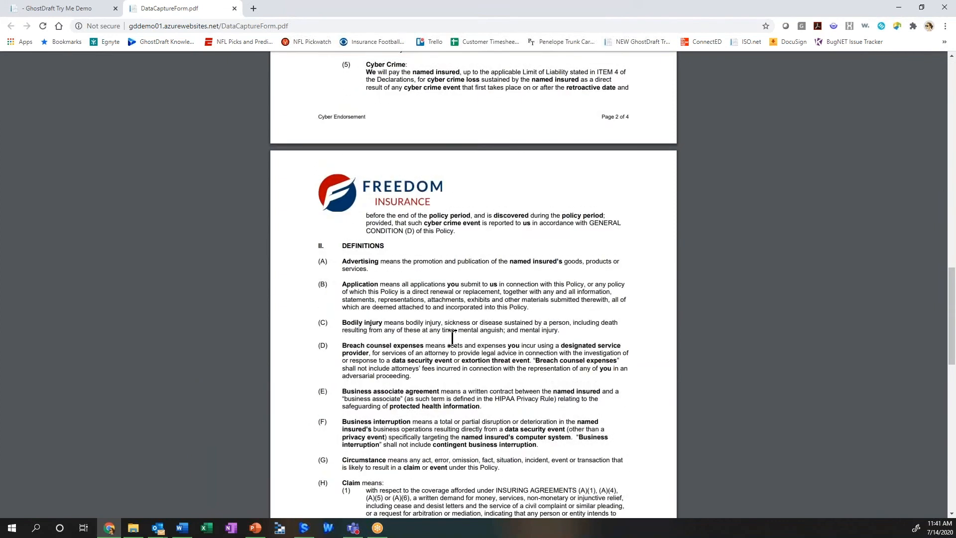
scroll(451, 340, "up", 10)
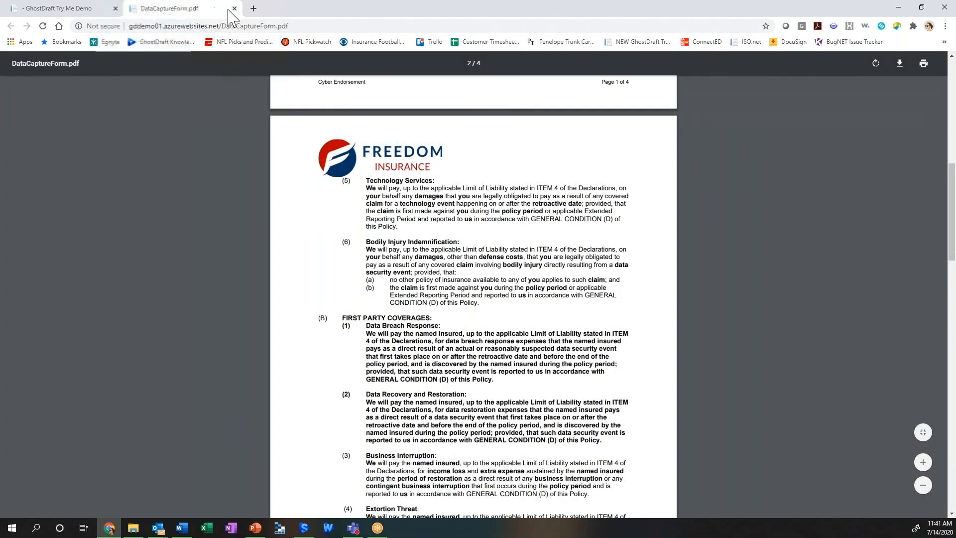
key("ctrl+w")
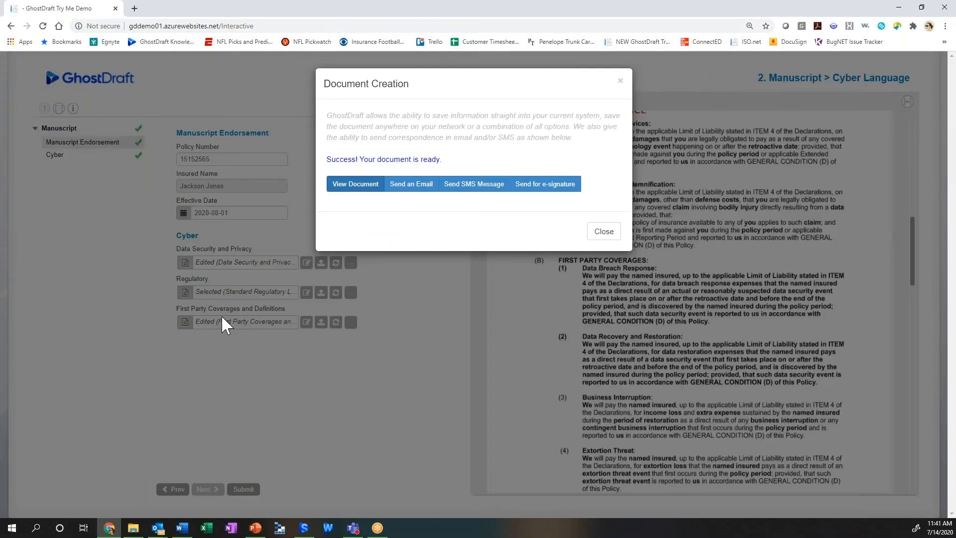
Step: Leave the finished Cyber Language form and open the Manuscript Endorsement form in the Manuscript category
left_click(620, 80)
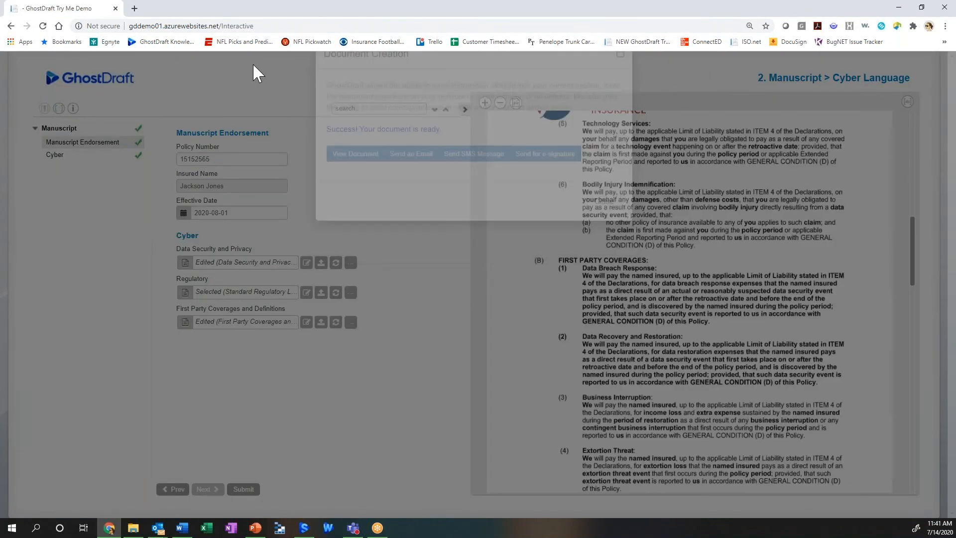
left_click(11, 25)
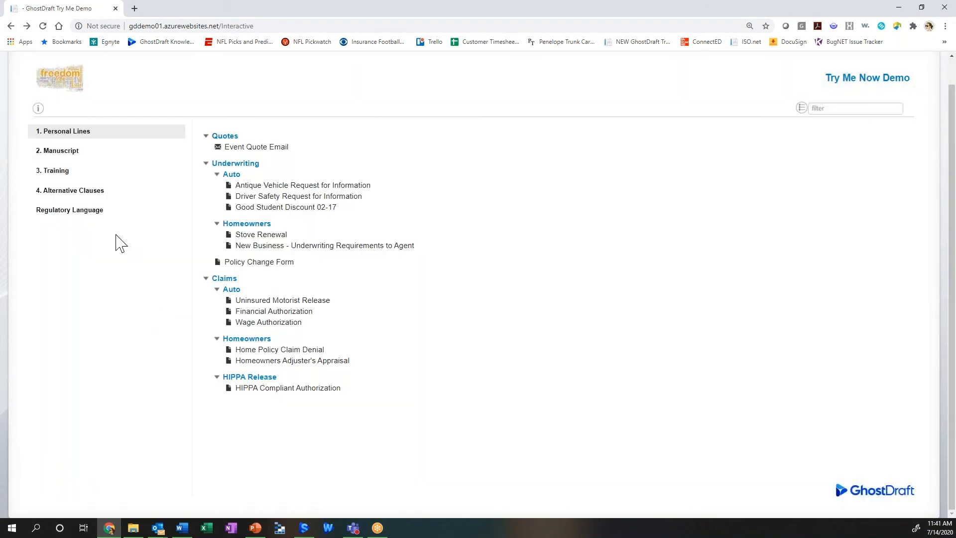
left_click(79, 151)
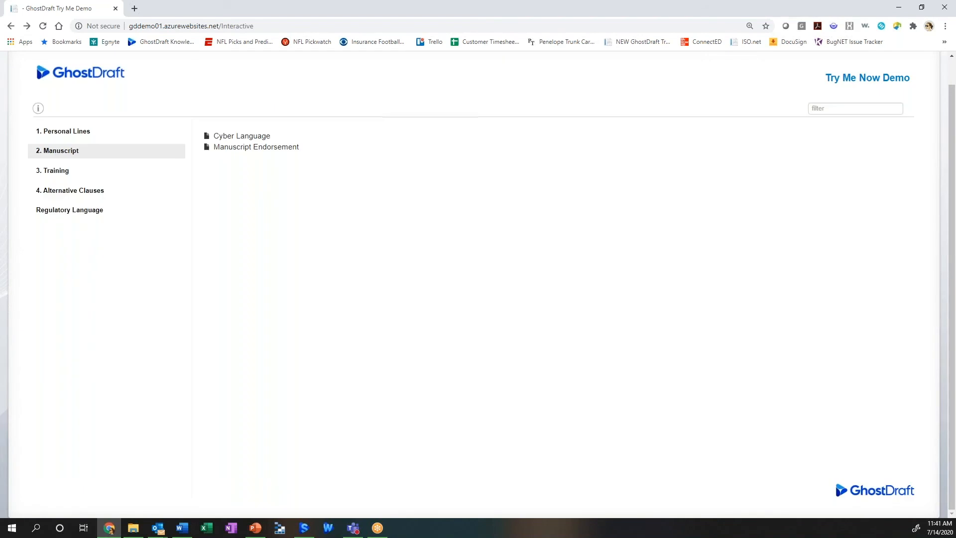
left_click(265, 149)
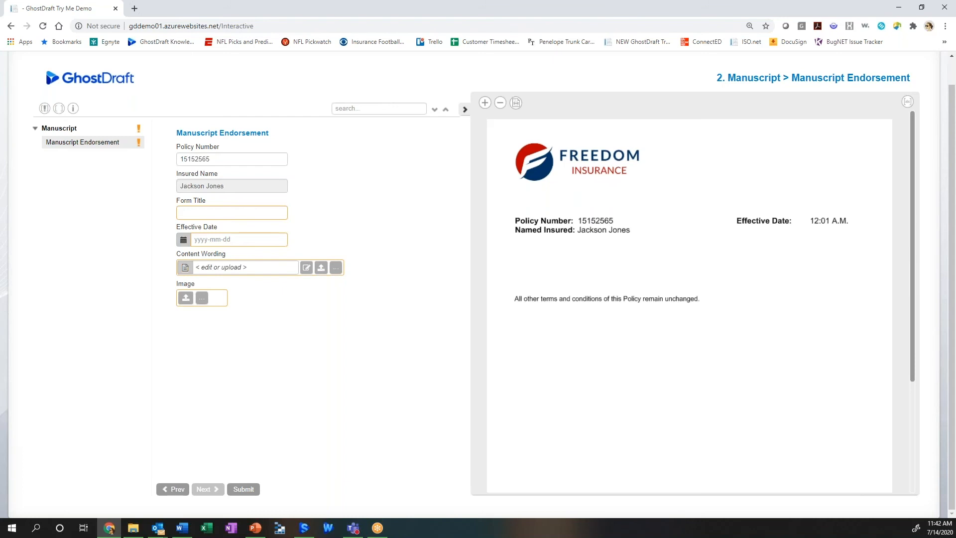
Step: Fill in the endorsement's form title as Cyber Insurance and set its effective date to 2020-08-01
left_click(244, 214)
type("Cy")
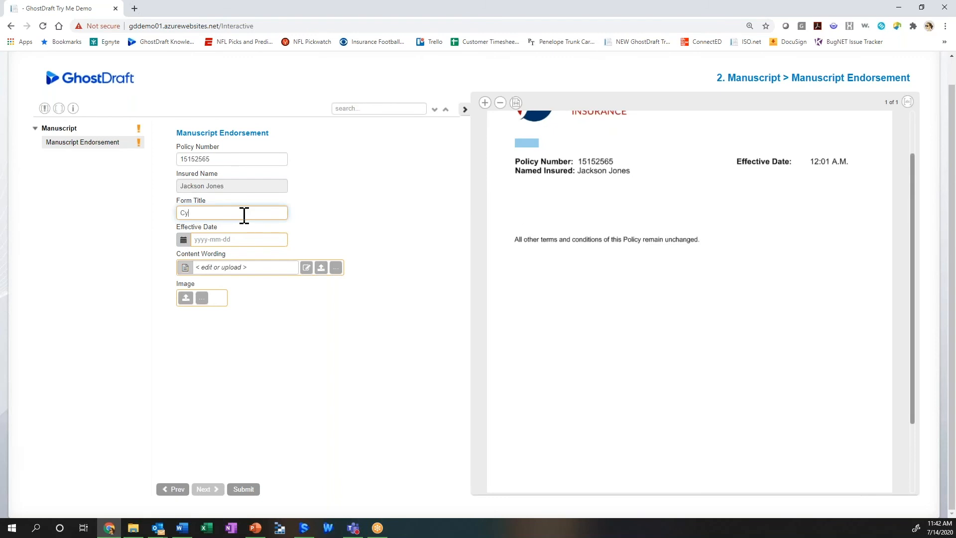
type("ber Insurance")
left_click(234, 240)
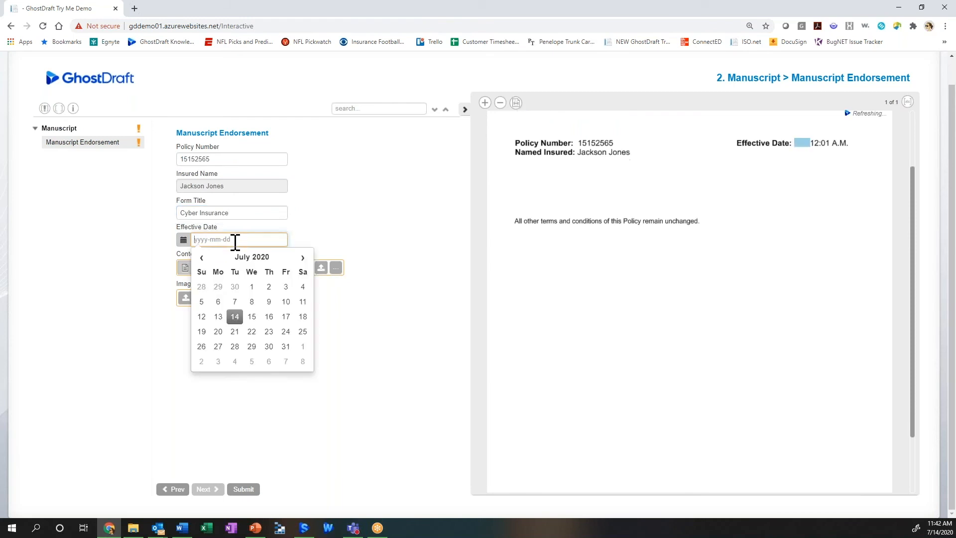
left_click(302, 346)
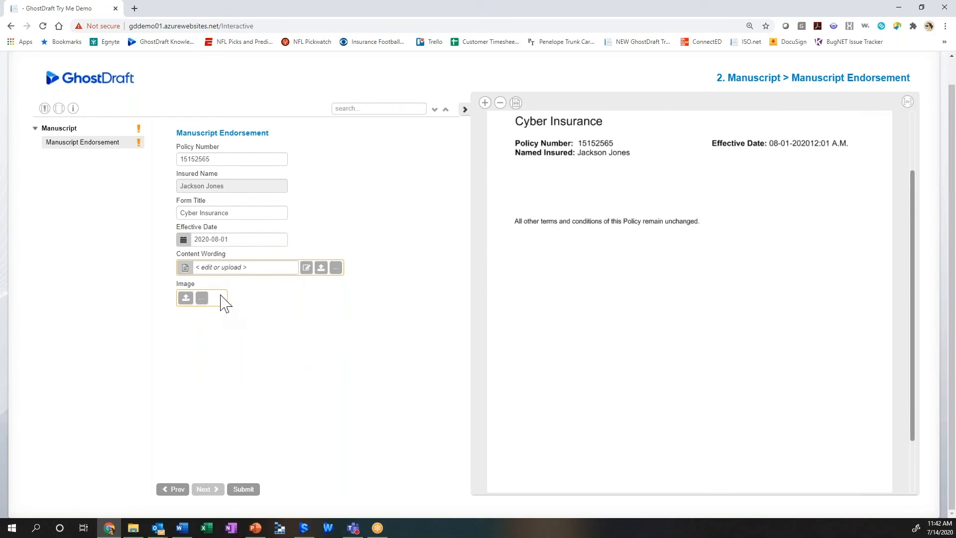
left_click(321, 269)
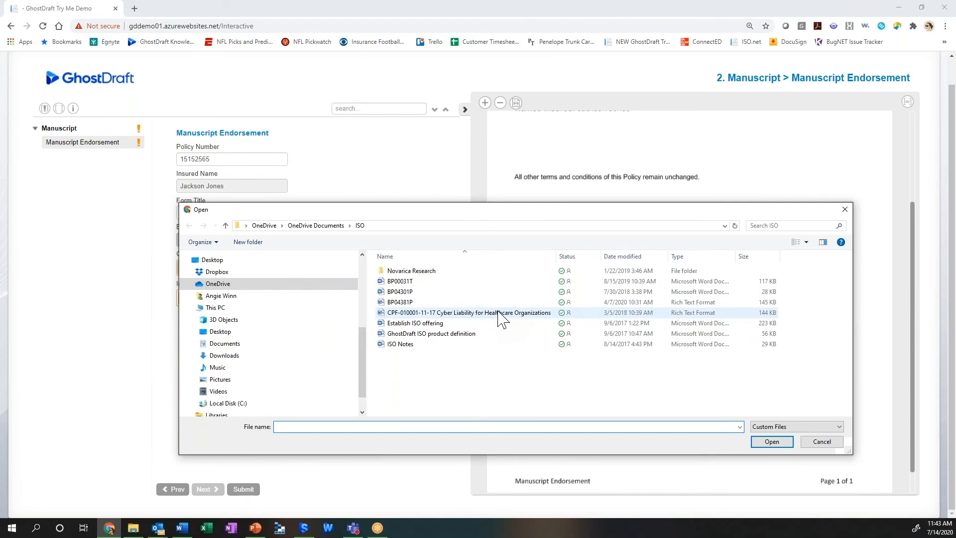
double_click(497, 314)
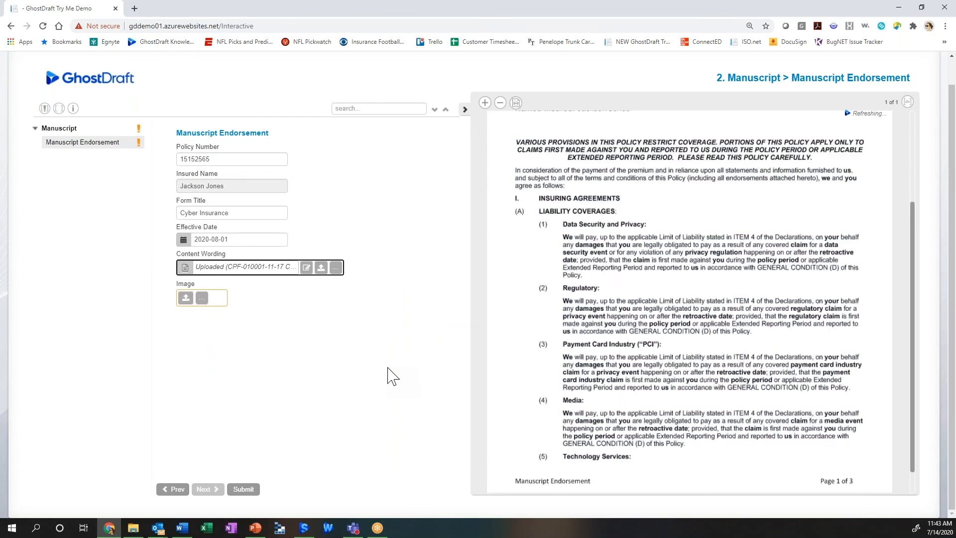
left_click(622, 292)
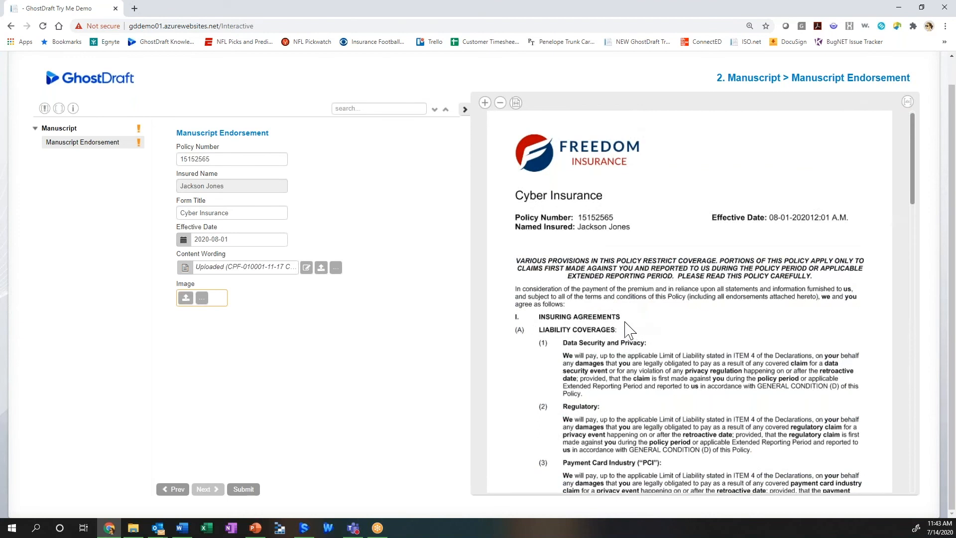
scroll(617, 329, "down", 1)
scroll(617, 326, "down", 15)
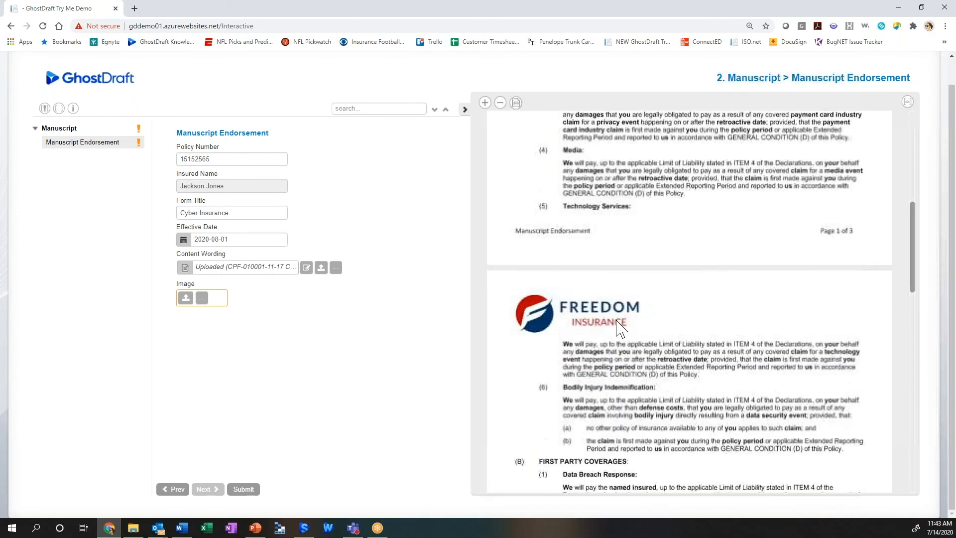
scroll(617, 326, "down", 9)
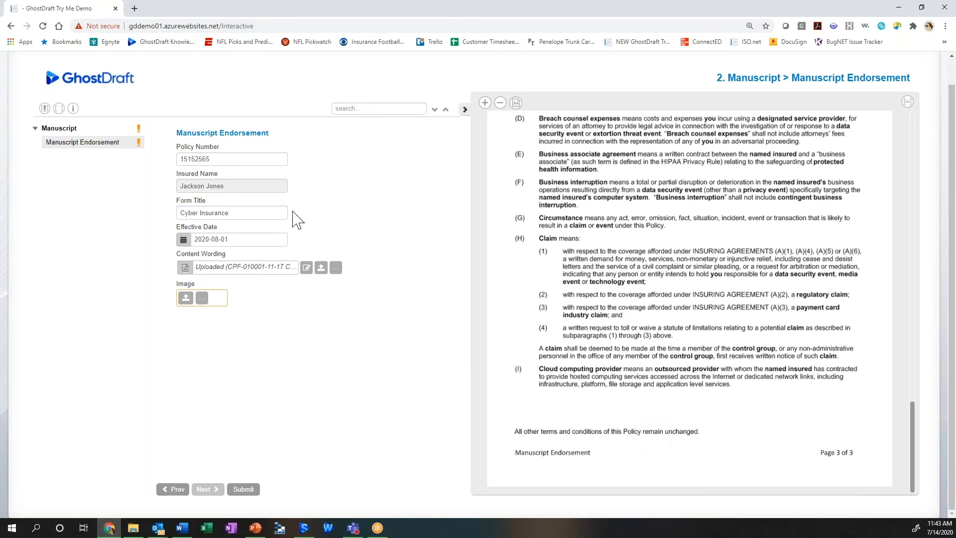
Step: Open the uploaded content wording in Word and colour the opening "Various provisions in this policy restrict coverage" paragraph red
left_click(307, 268)
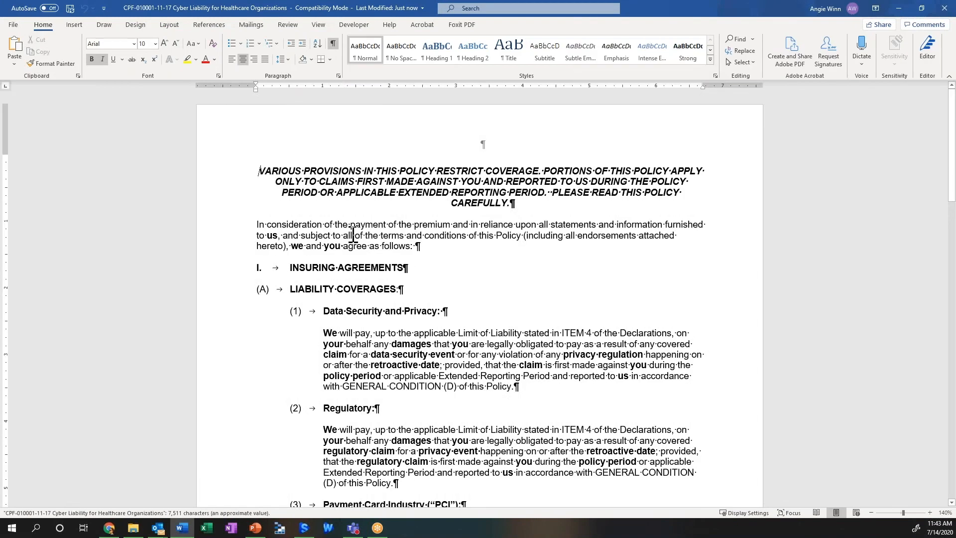
left_click_drag(514, 203, 260, 170)
left_click(318, 151)
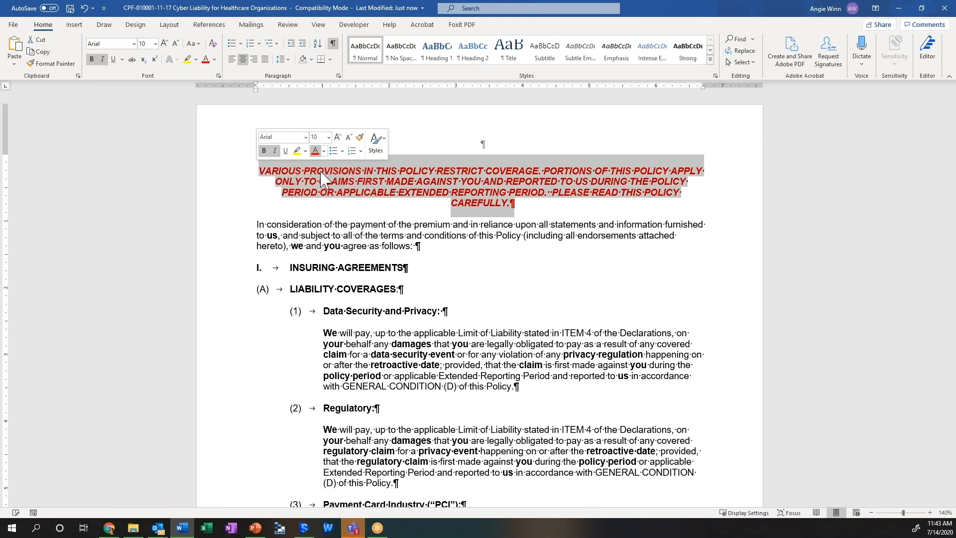
Step: Close the Cyber Liability wording document with its changes saved and return to the endorsement form in the browser
left_click(14, 25)
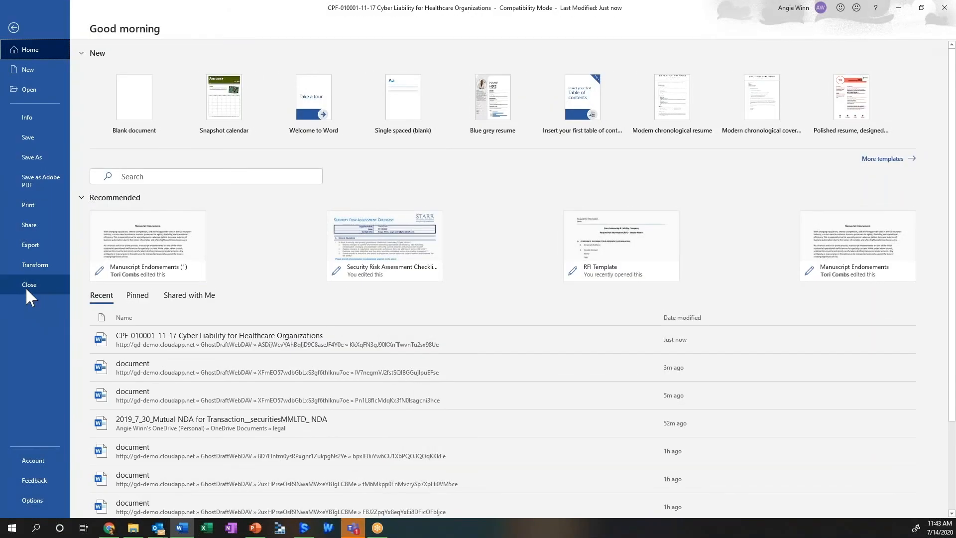
left_click(25, 287)
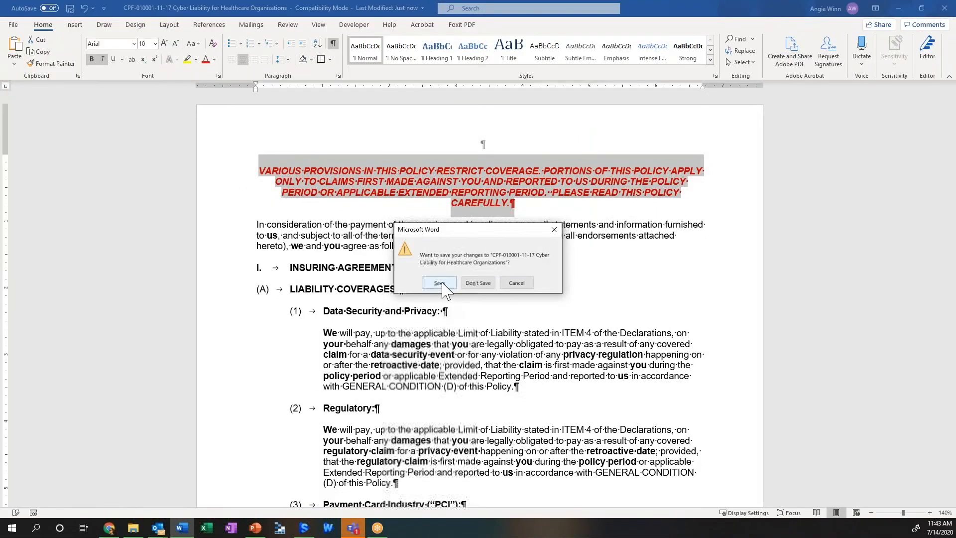
left_click(439, 283)
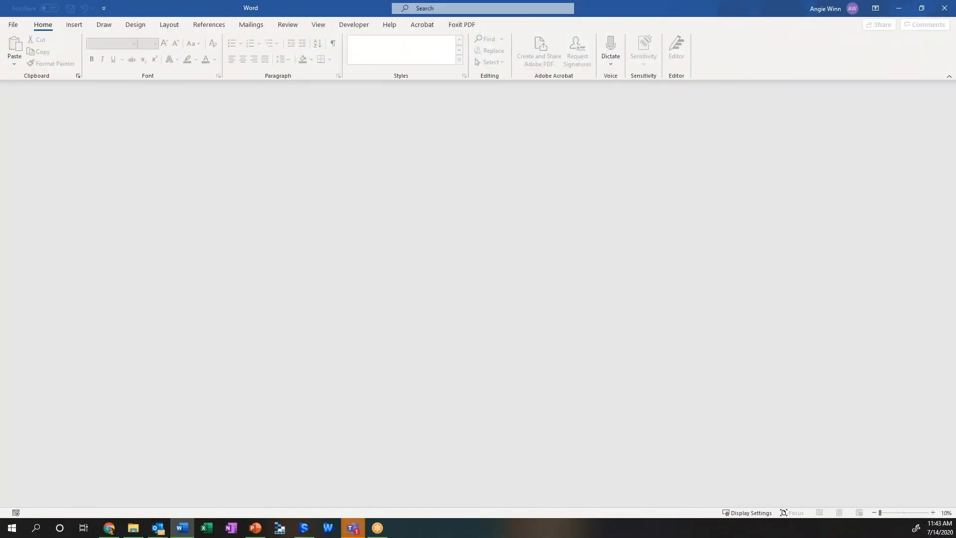
left_click(109, 528)
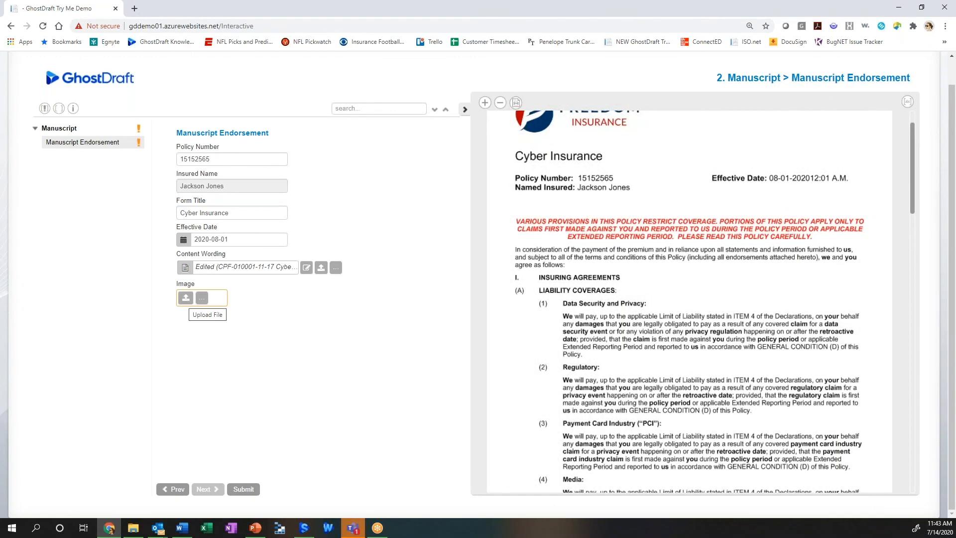
Step: Upload the "Common types of cyber incidents" picture as the endorsement's image and check it in the preview
left_click(186, 298)
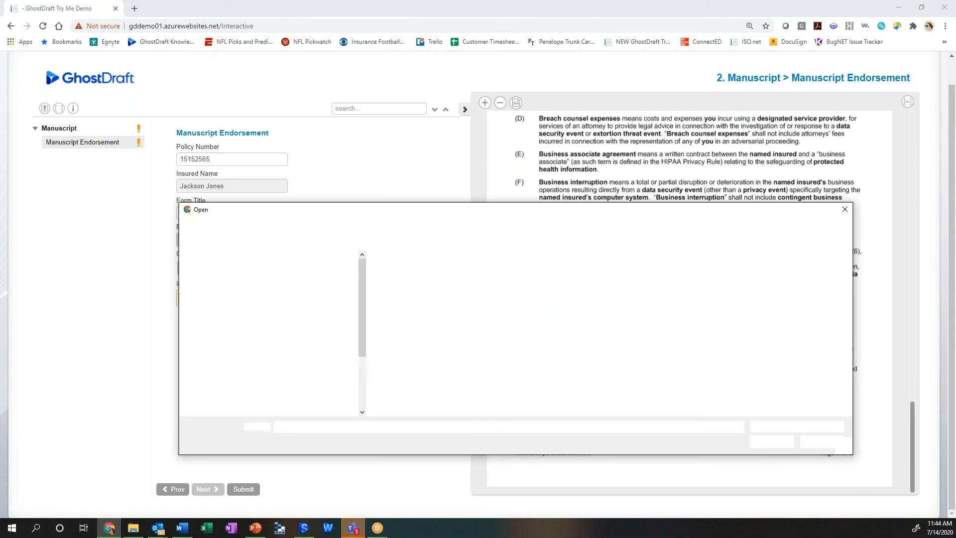
double_click(415, 282)
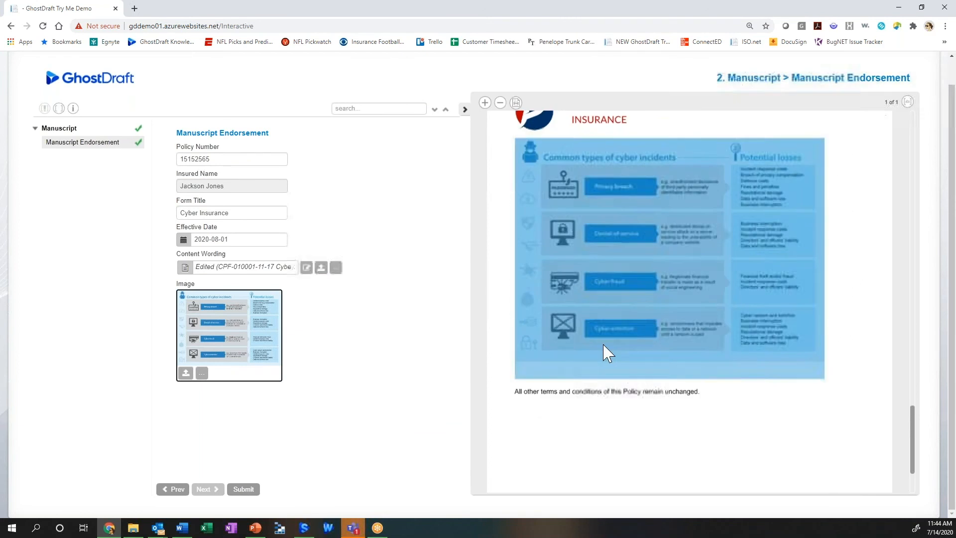
left_click(540, 416)
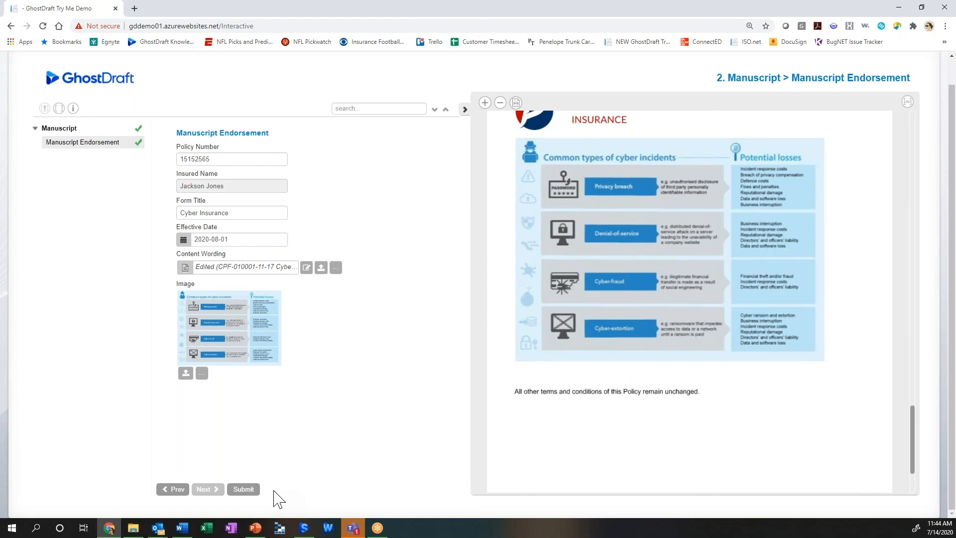
Step: Submit the Cyber Insurance endorsement, look through the generated PDF, and close it along with the document creation message
left_click(243, 489)
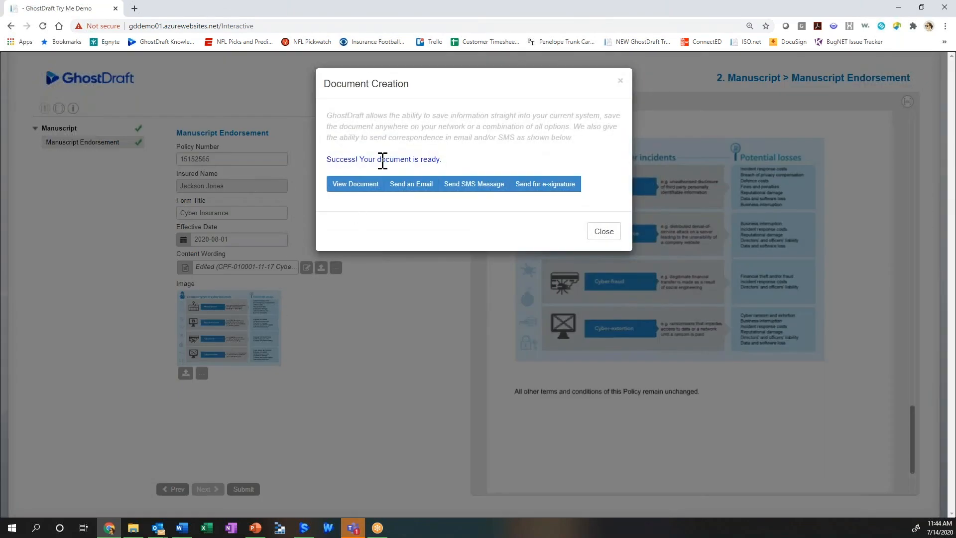
left_click(361, 186)
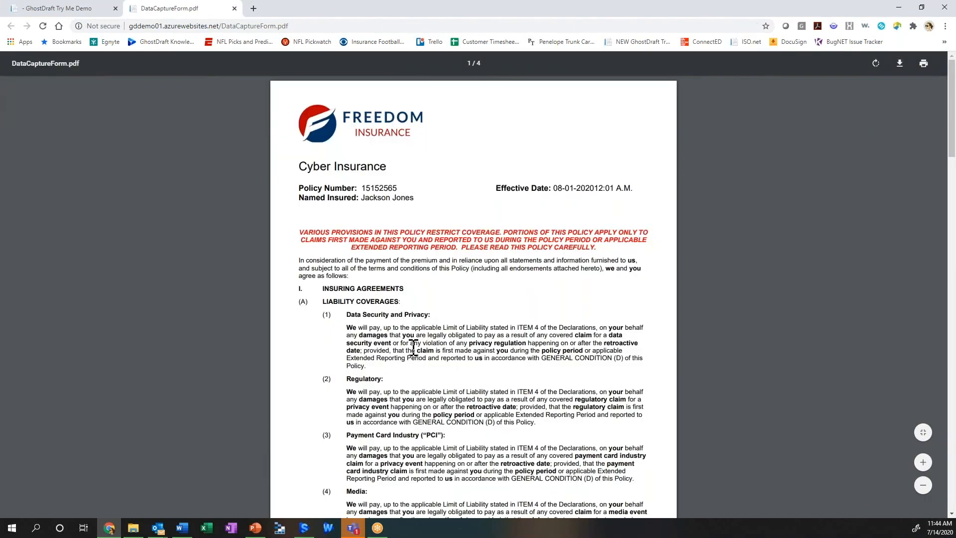
scroll(430, 350, "down", 20)
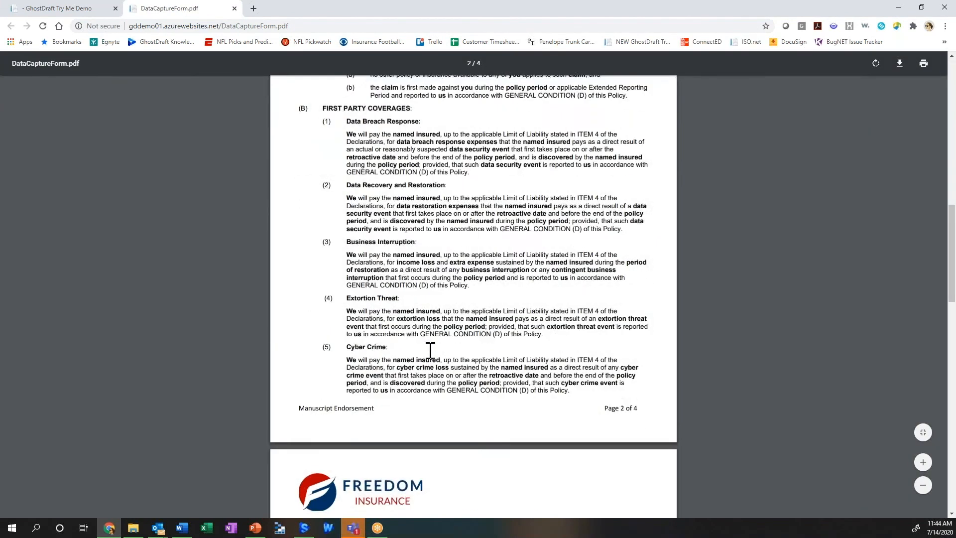
scroll(430, 350, "down", 5)
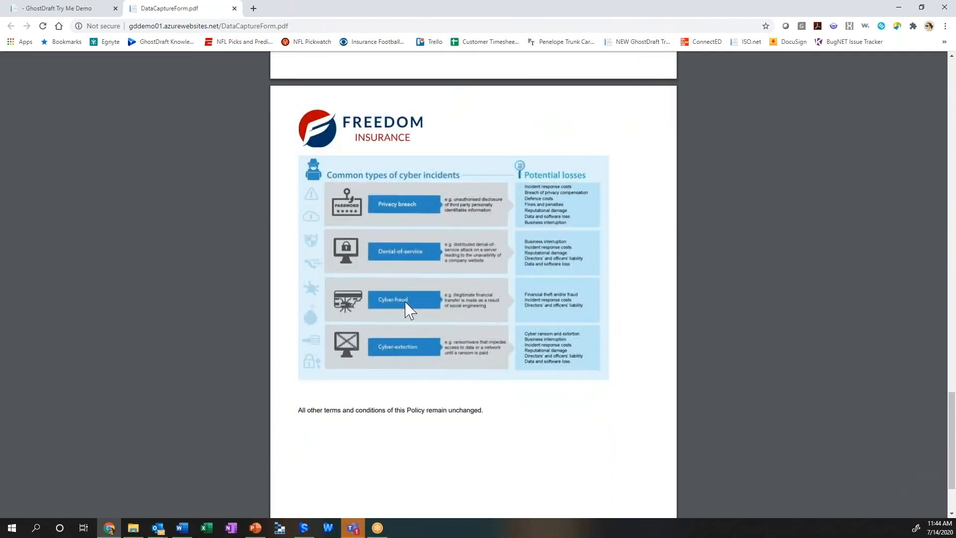
left_click(234, 9)
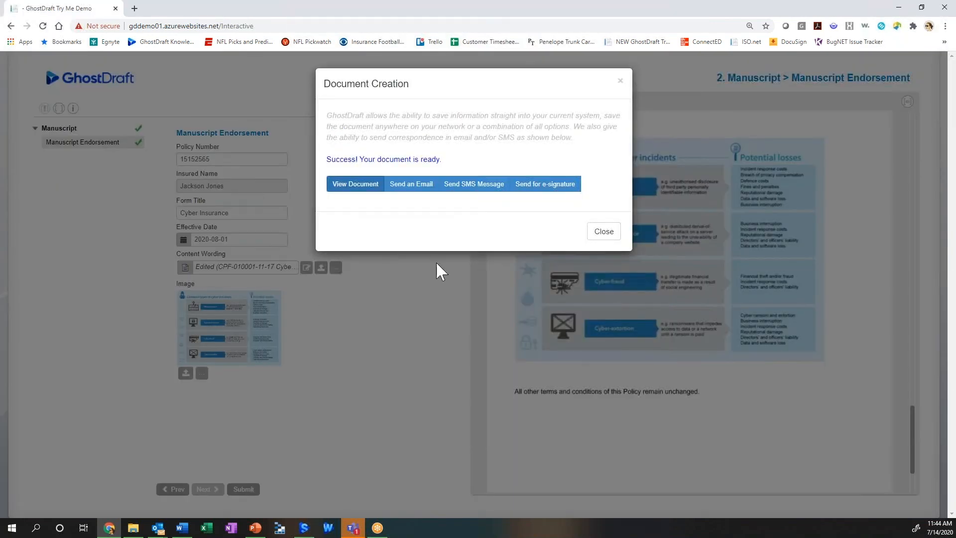
left_click(619, 81)
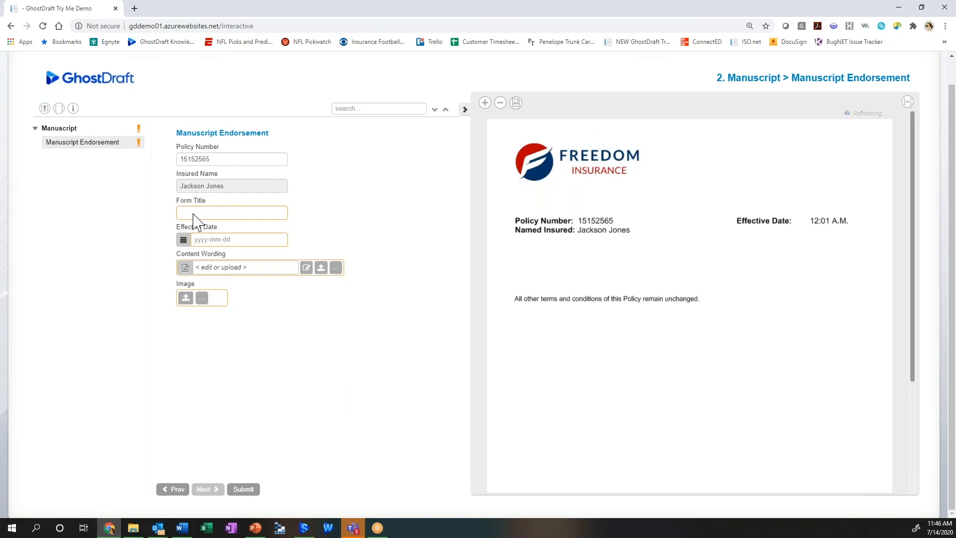
Step: In the blank Manuscript Endorsement form, enter Drone Coverage as the form title and set the effective date to 2020-08-01
left_click(198, 214)
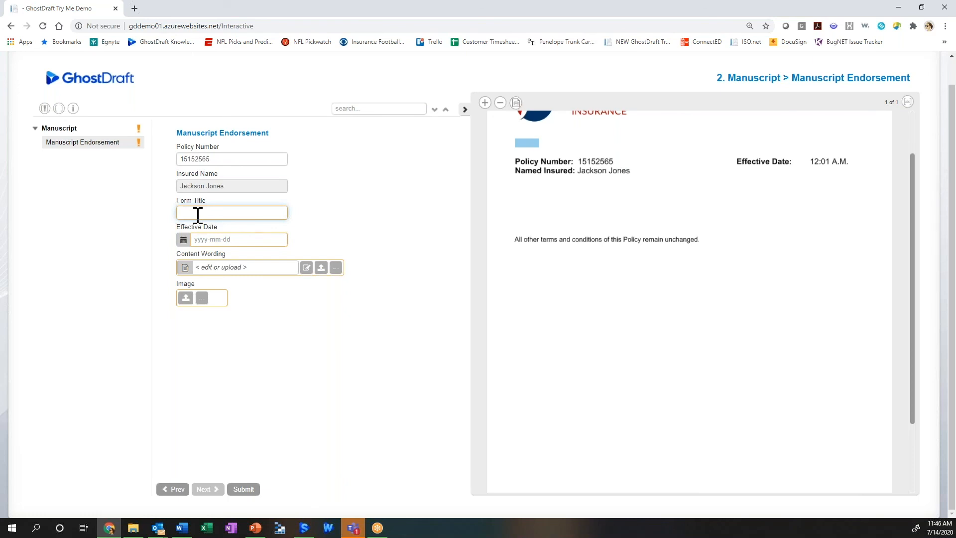
type("Drone Coverage")
left_click(222, 240)
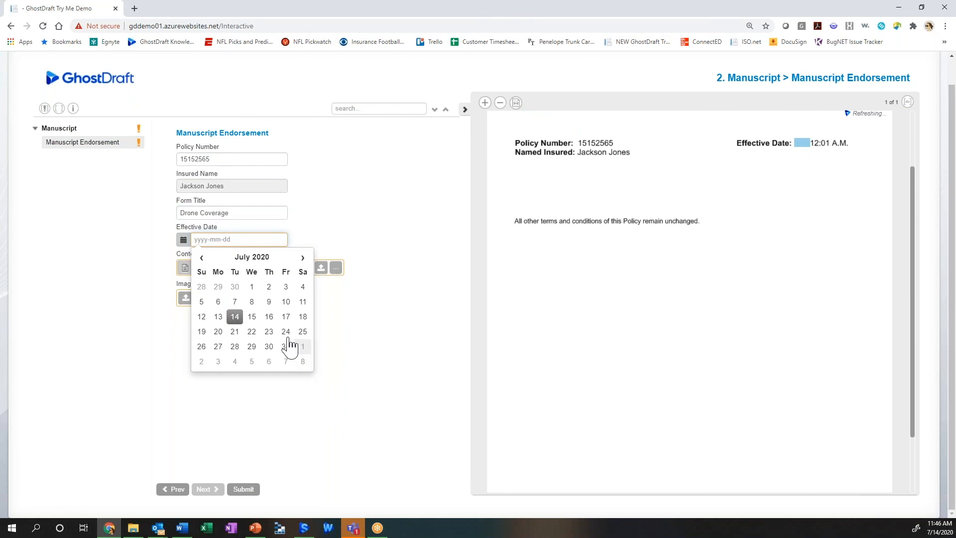
left_click(302, 346)
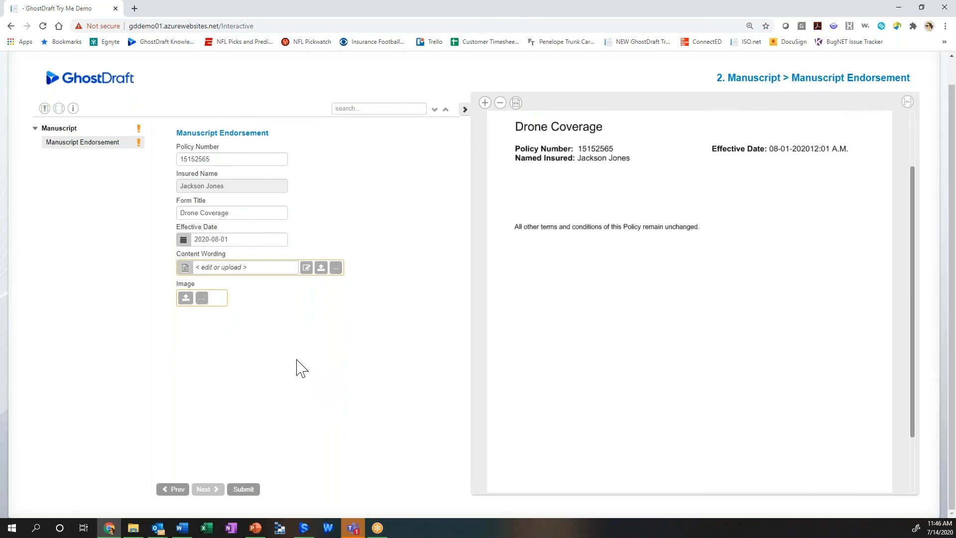
Step: Open the empty content wording in Word and write "Drone Coverage information goes here"
left_click(307, 269)
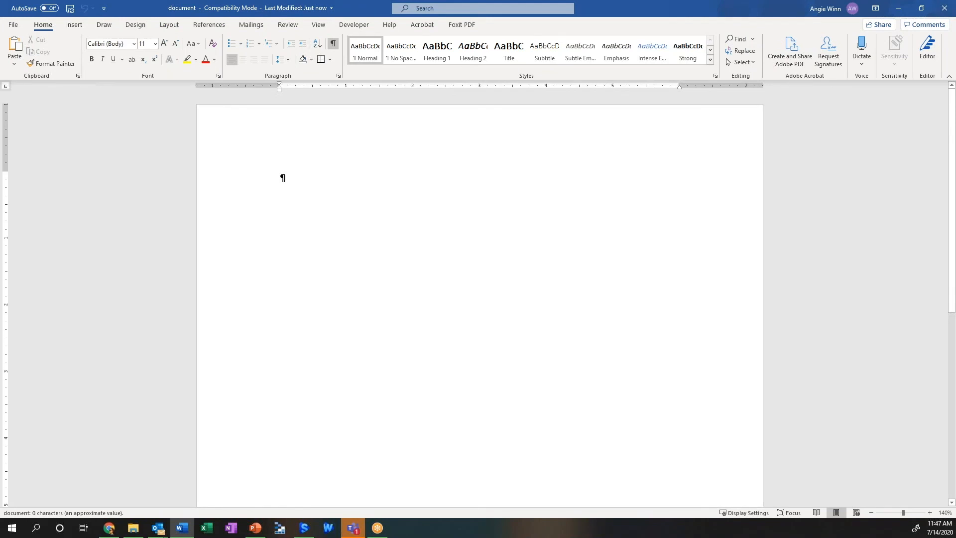
type("Drone Coverage")
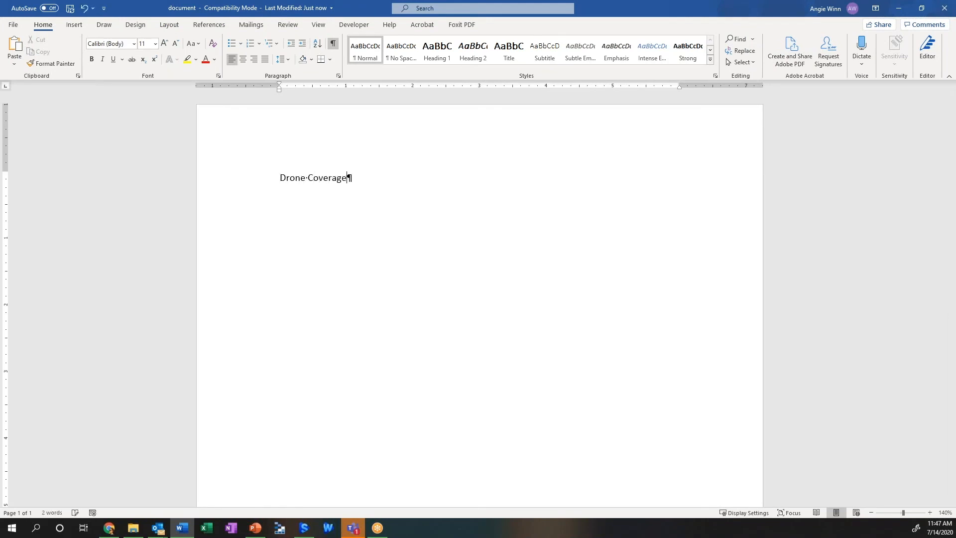
type(" information goes here")
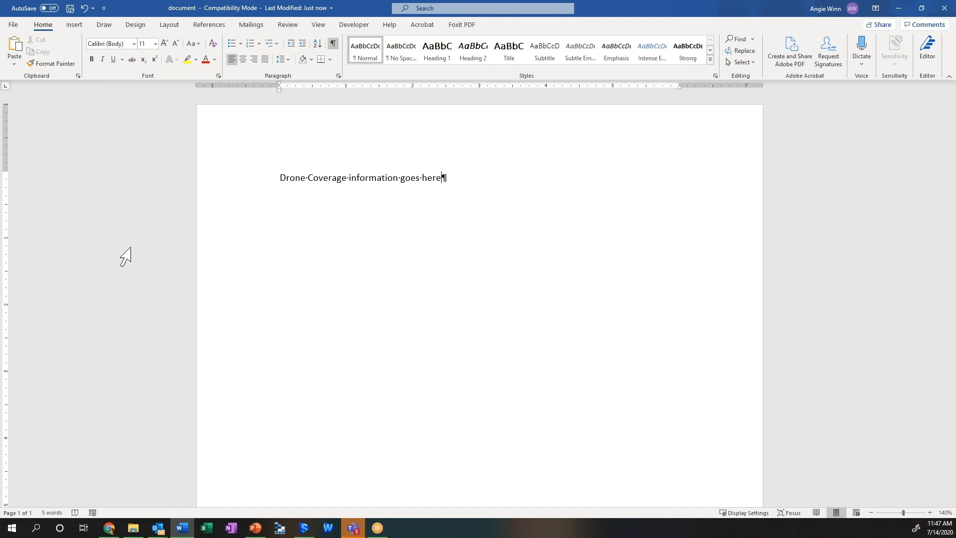
Step: Close the drone wording document with its changes saved and return to the form to check the wording in the preview
left_click(14, 25)
left_click(40, 285)
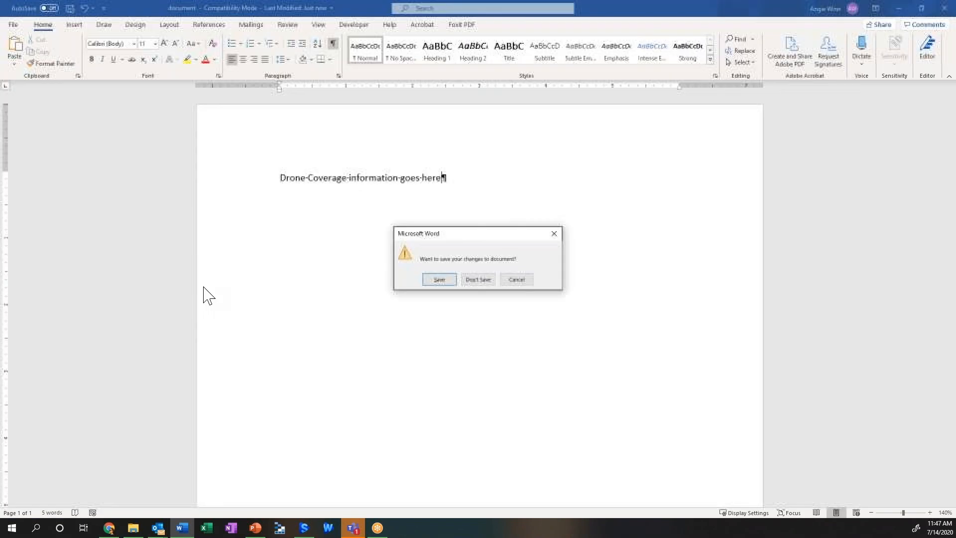
left_click(443, 280)
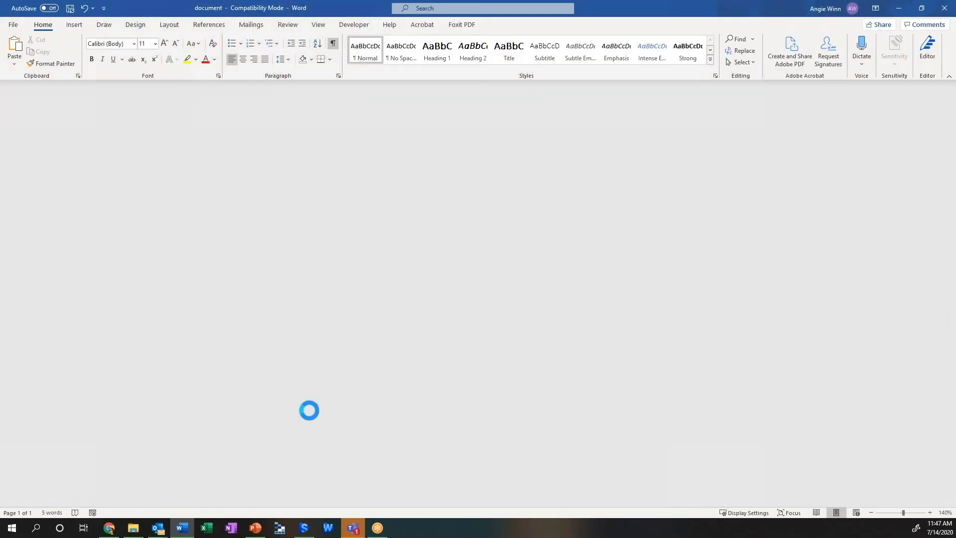
left_click(110, 528)
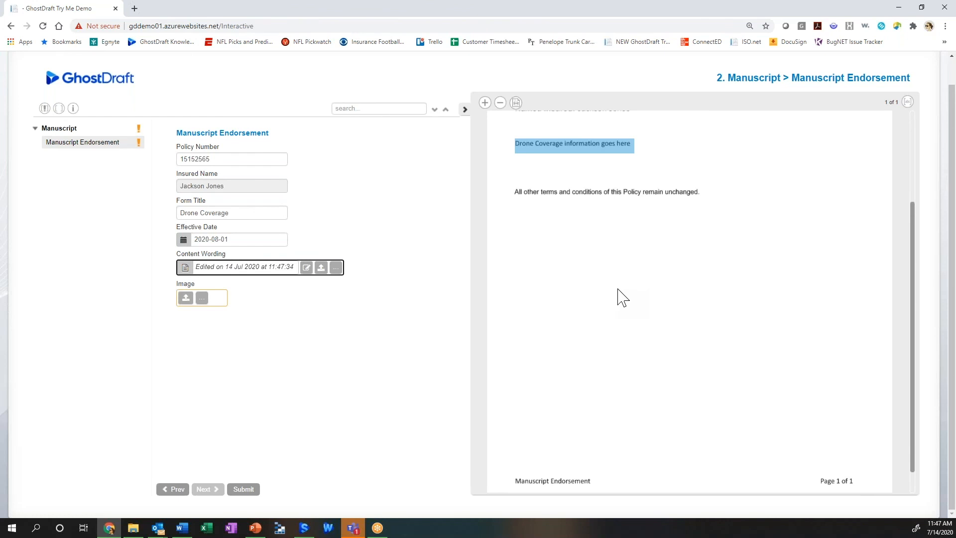
scroll(550, 330, "up", 3)
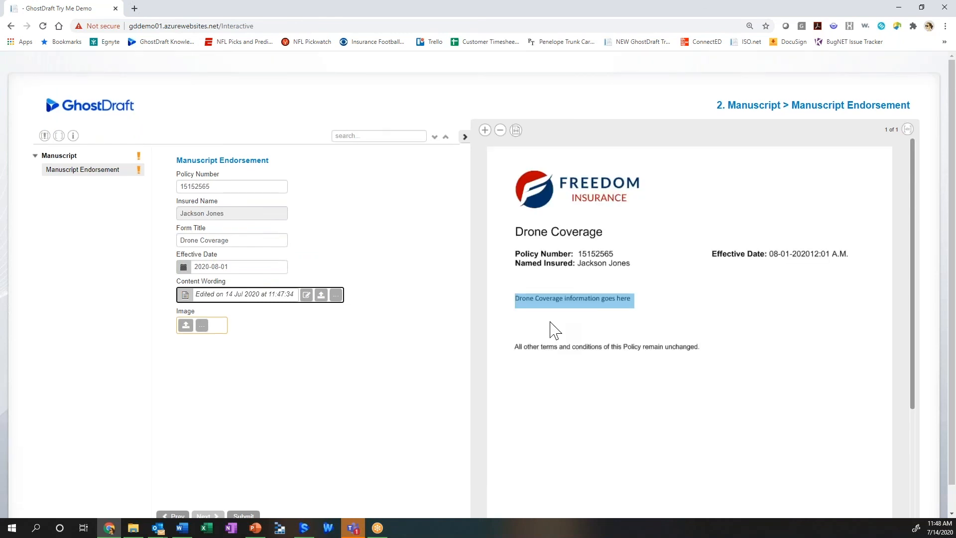